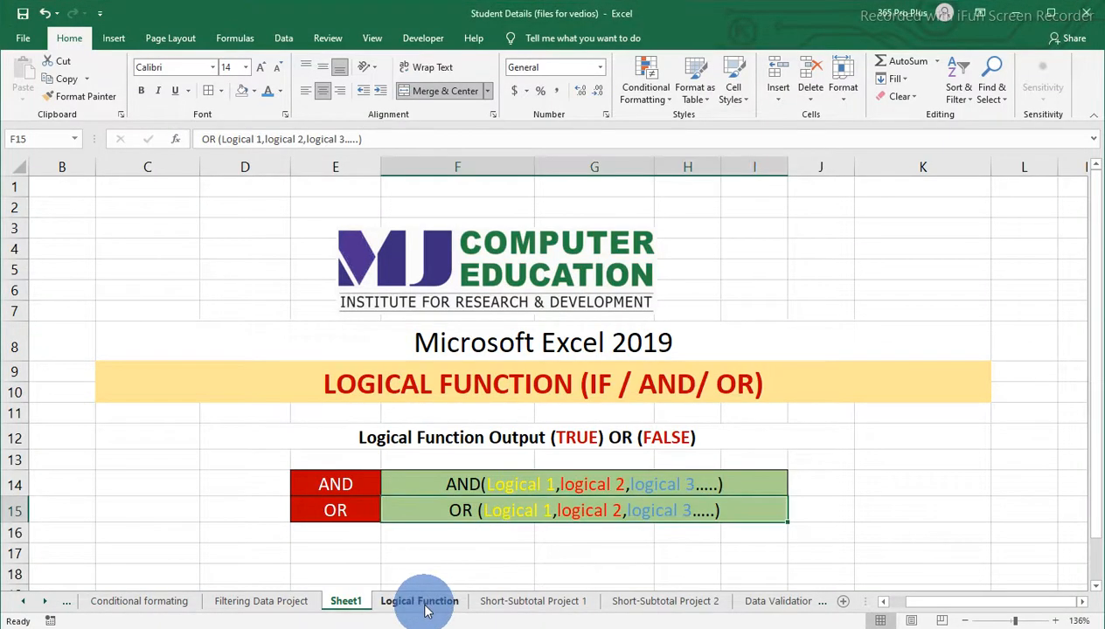
Open the Logical Function sheet and examine the AND() table's SEM 1, SEM 2, SEM 3 and RESULT cells in row 5.
click(420, 601)
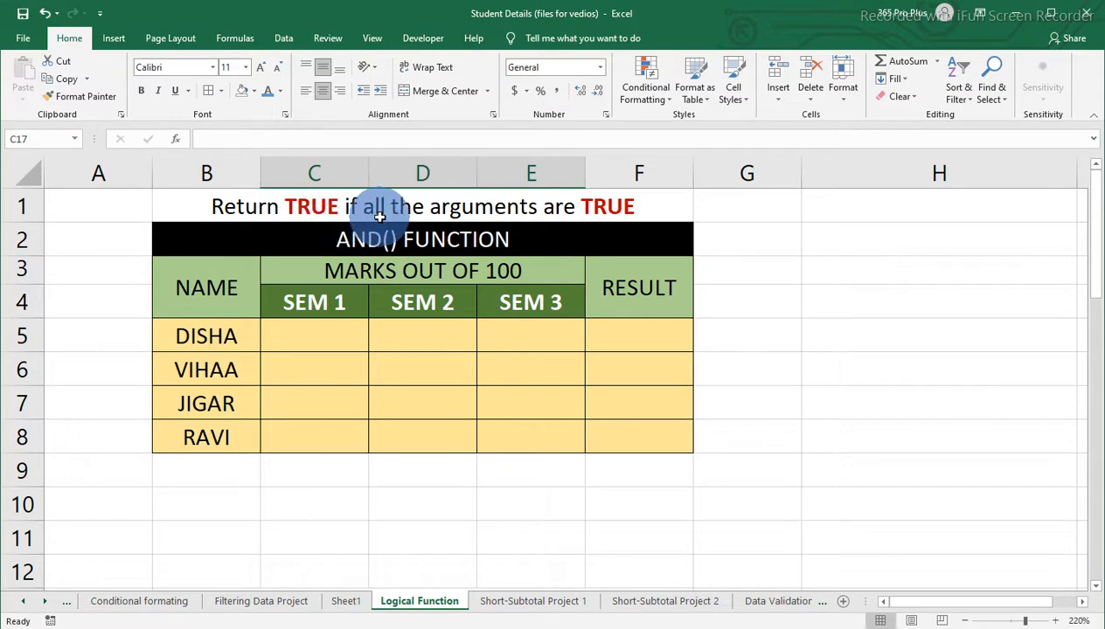
click(343, 242)
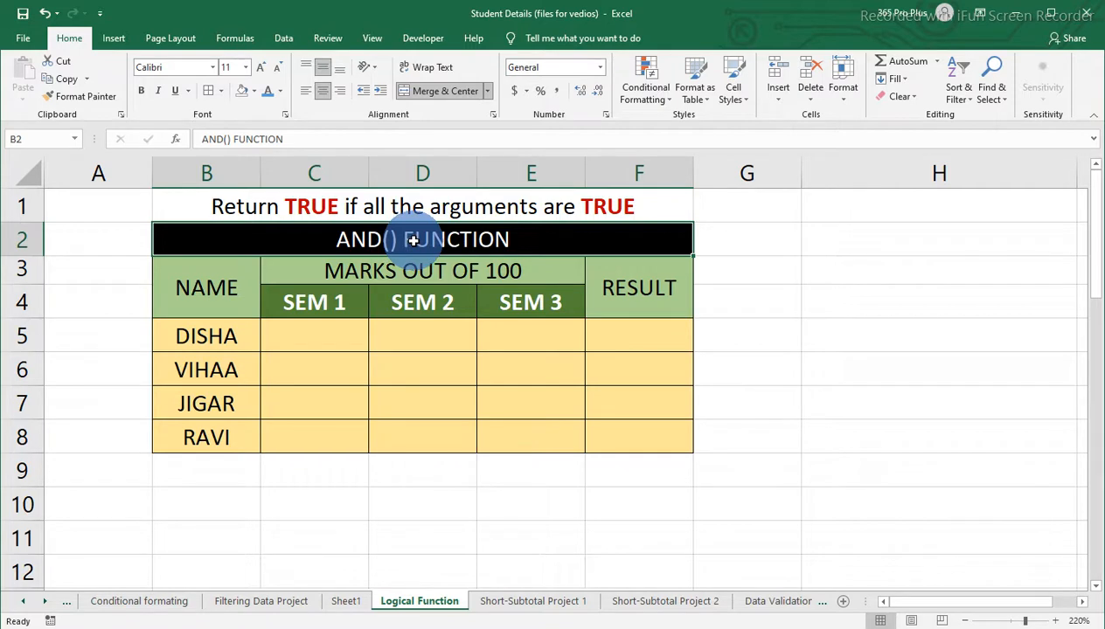
click(334, 332)
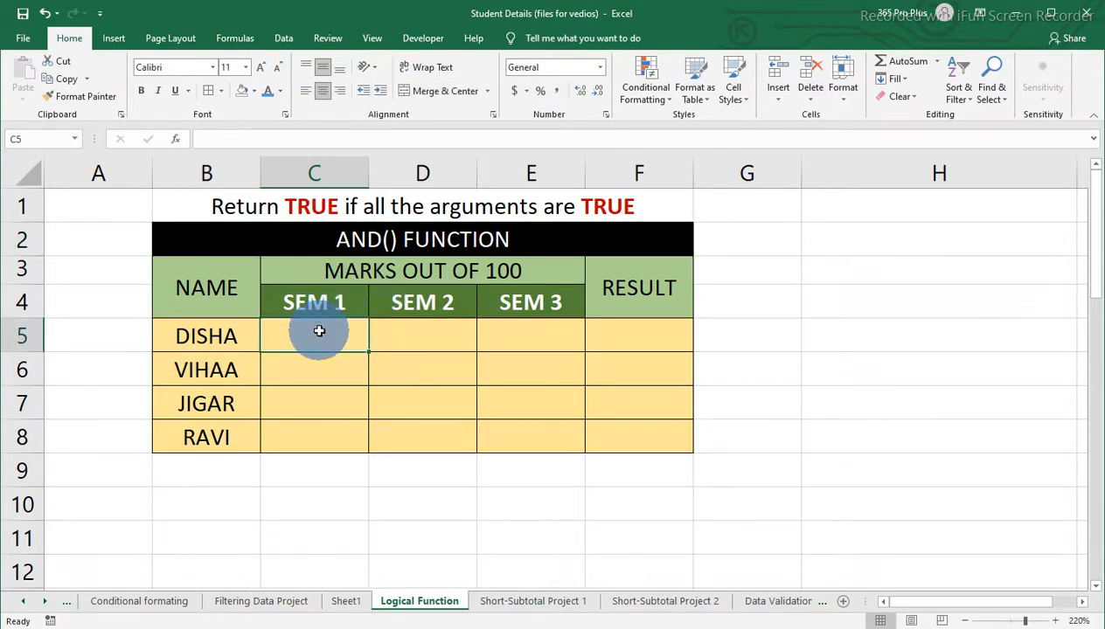
click(409, 342)
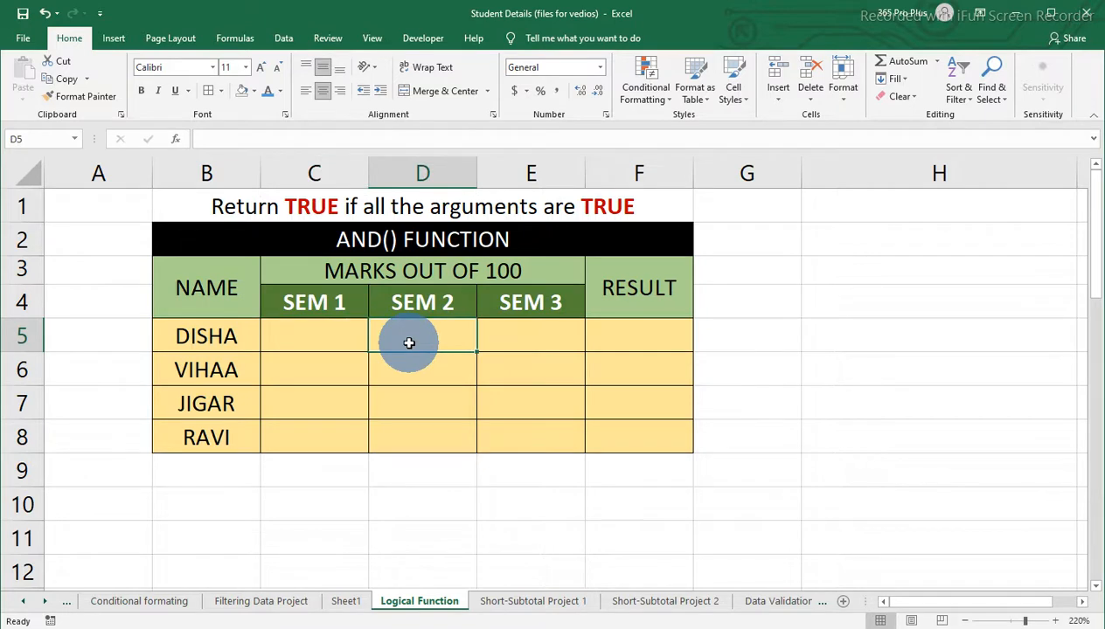
click(541, 341)
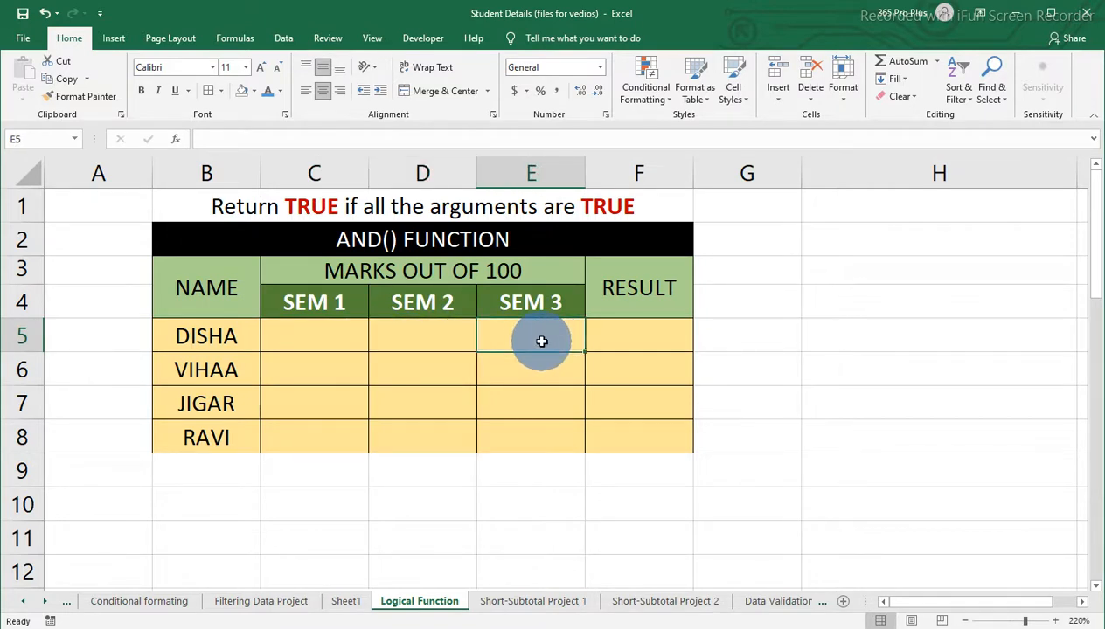
click(332, 336)
click(414, 339)
click(518, 340)
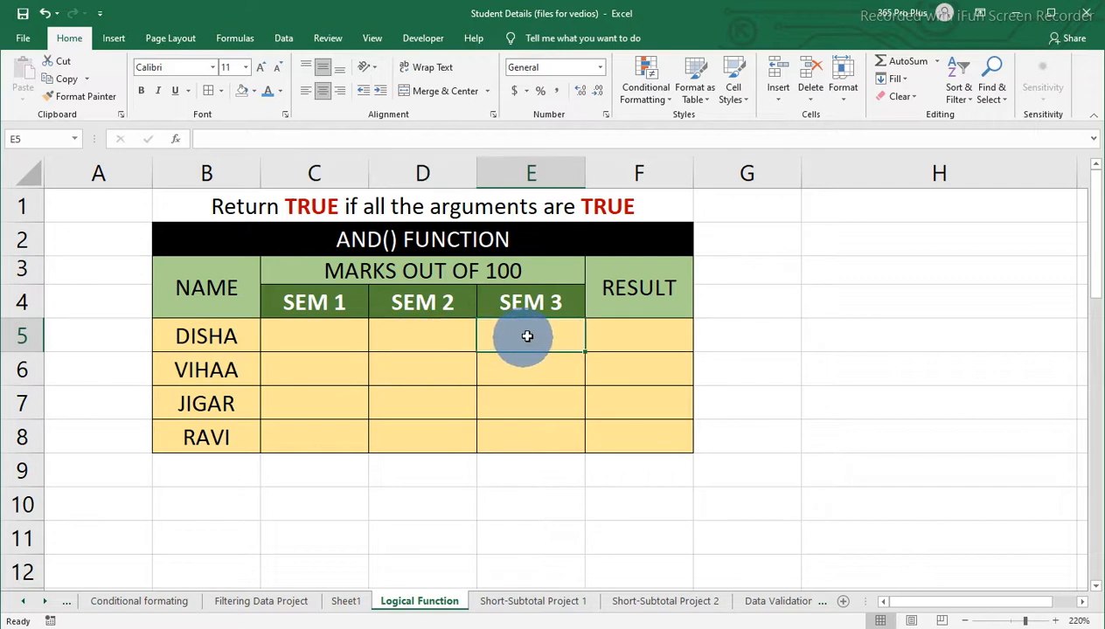
click(635, 337)
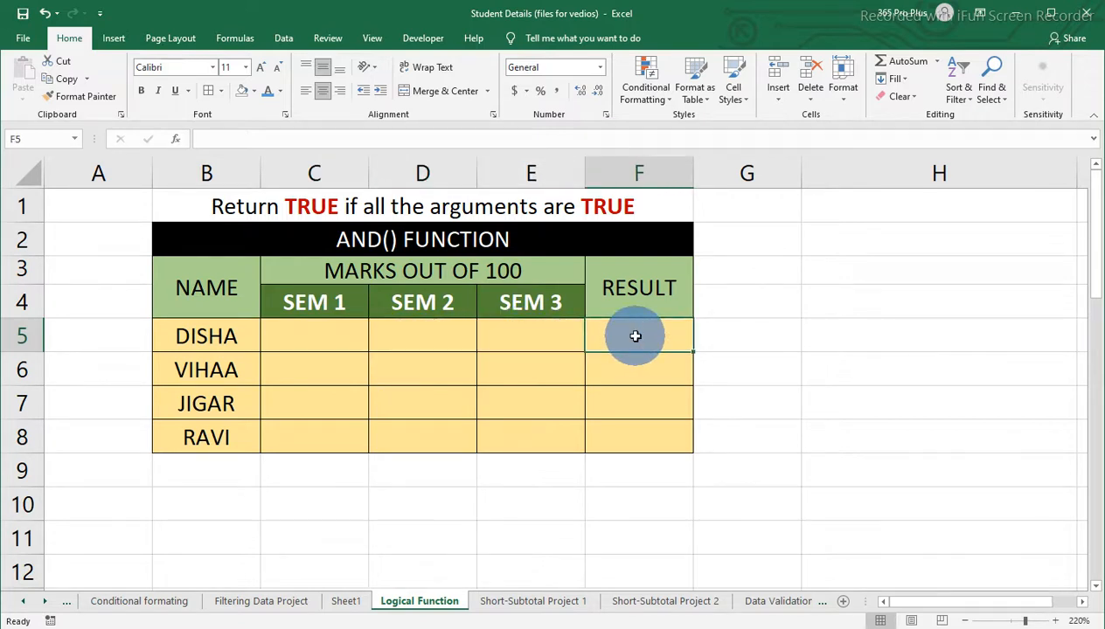
click(352, 340)
click(410, 340)
click(502, 337)
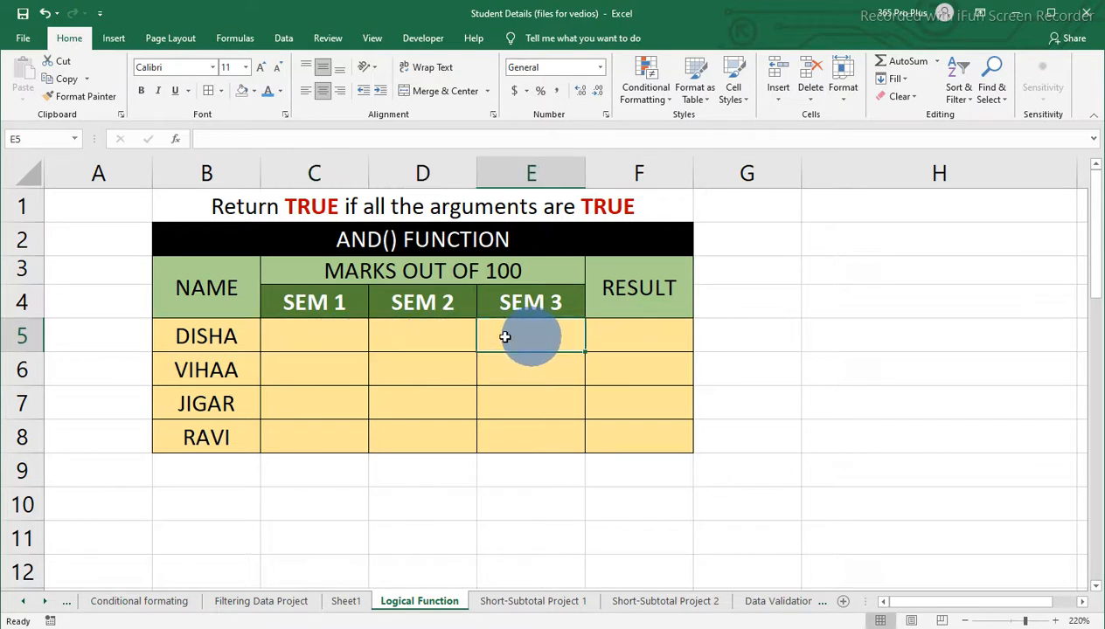
click(332, 336)
click(406, 339)
click(520, 339)
click(345, 335)
click(411, 340)
click(535, 341)
Enter the formula =AND(C5>=25,D5>=35,E5>=35) in RESULT cell F5.
click(631, 340)
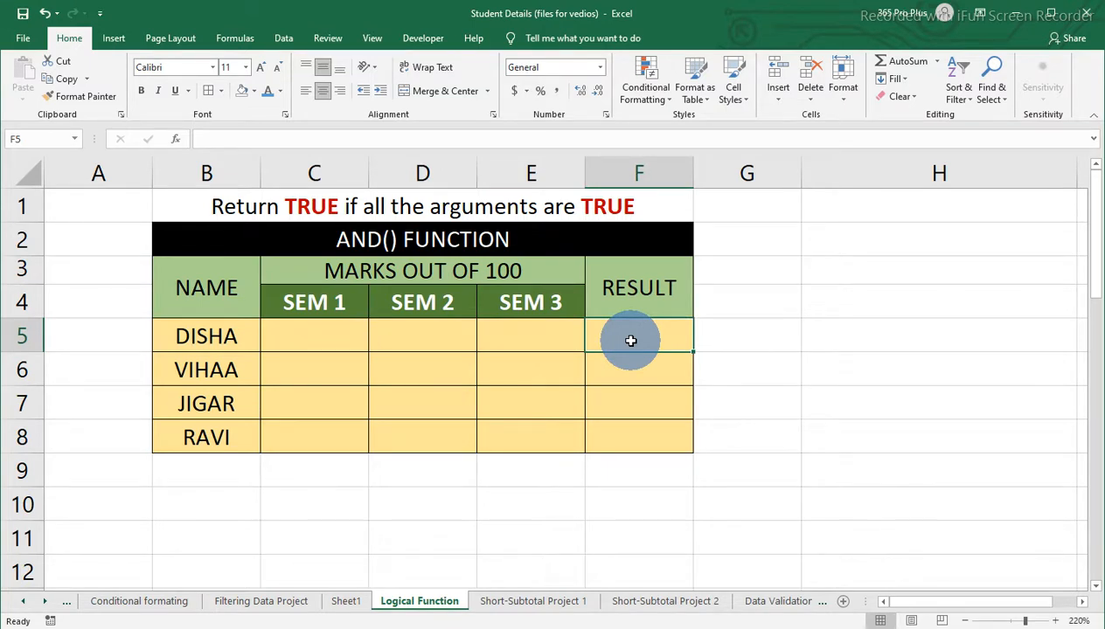
text(=)
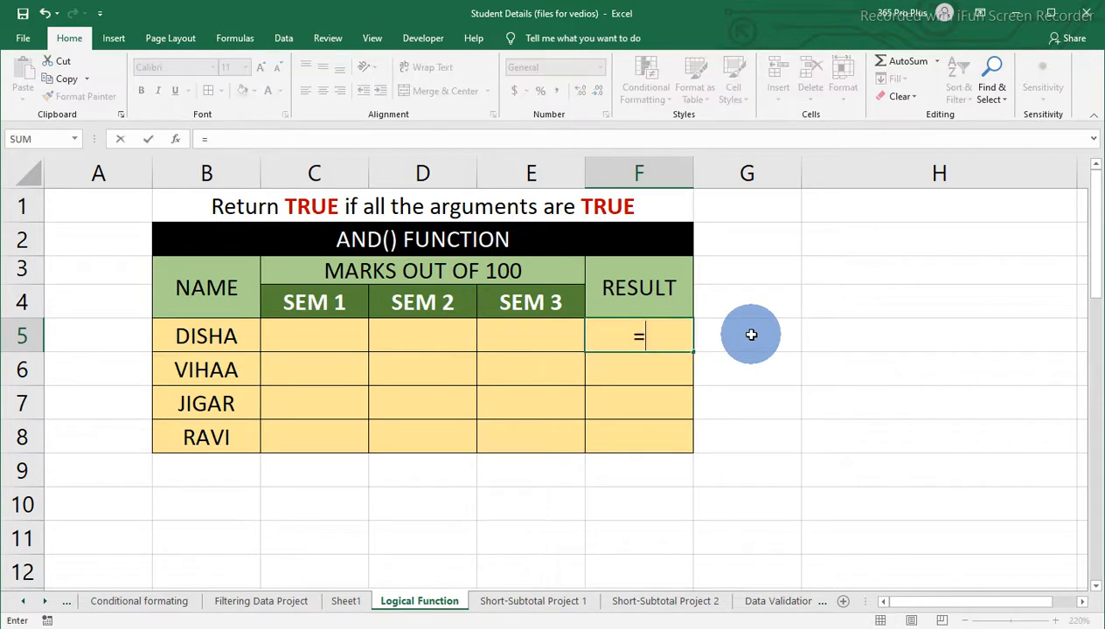
text(AND)
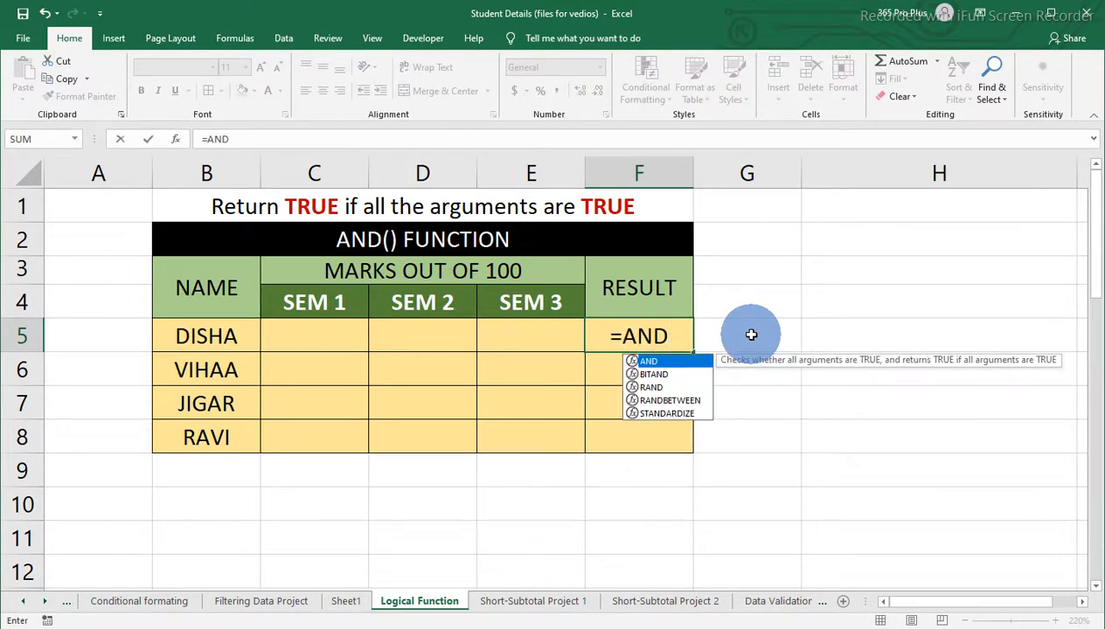
text(()
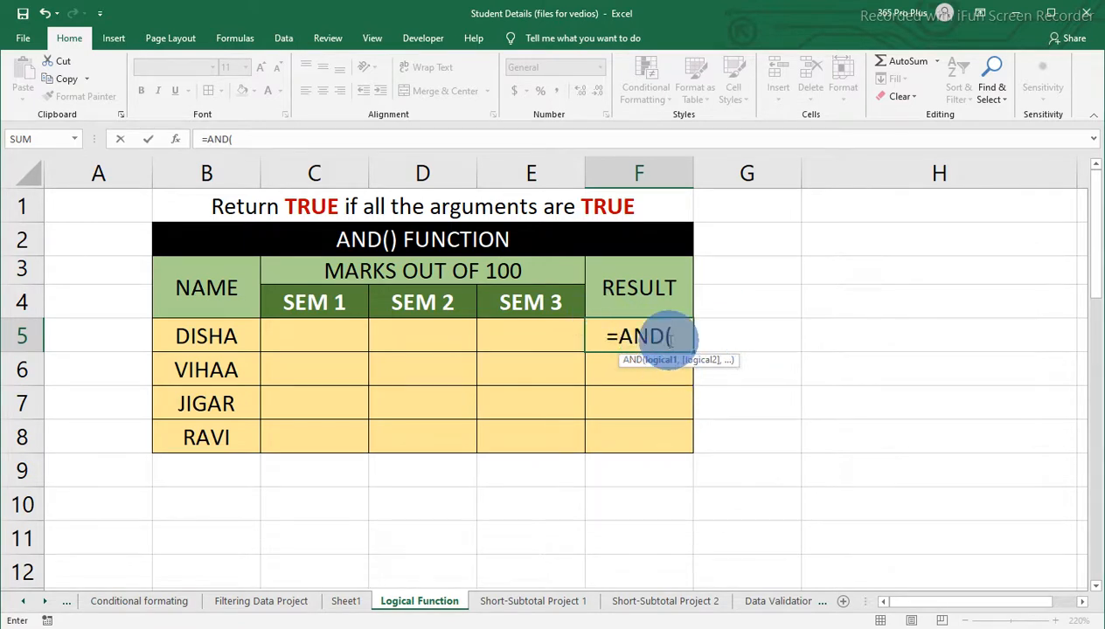
click(307, 341)
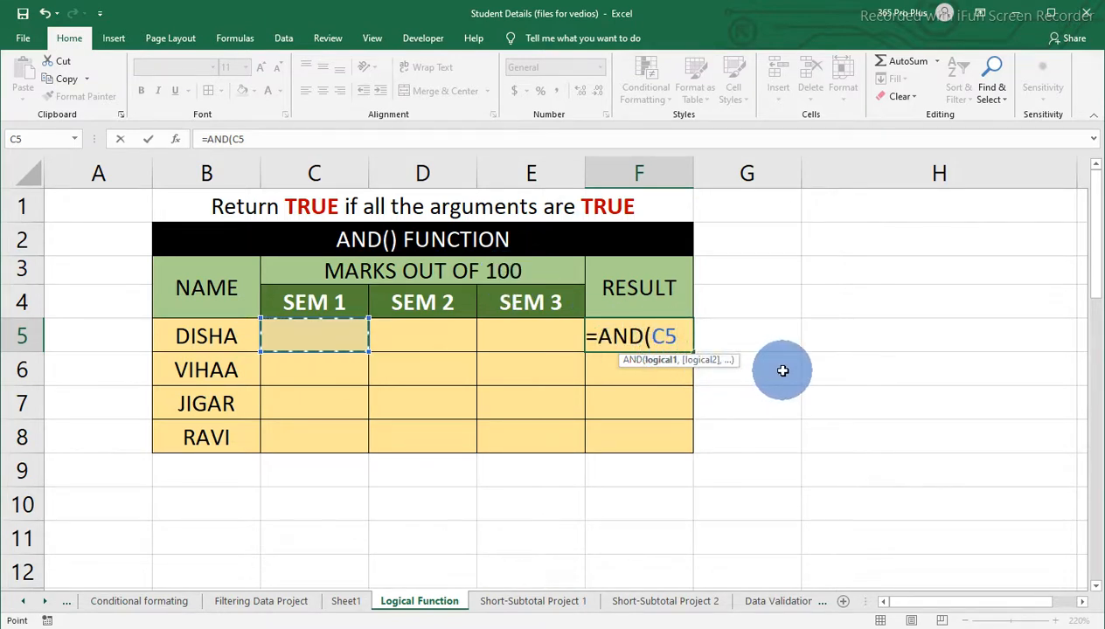
text(>=25)
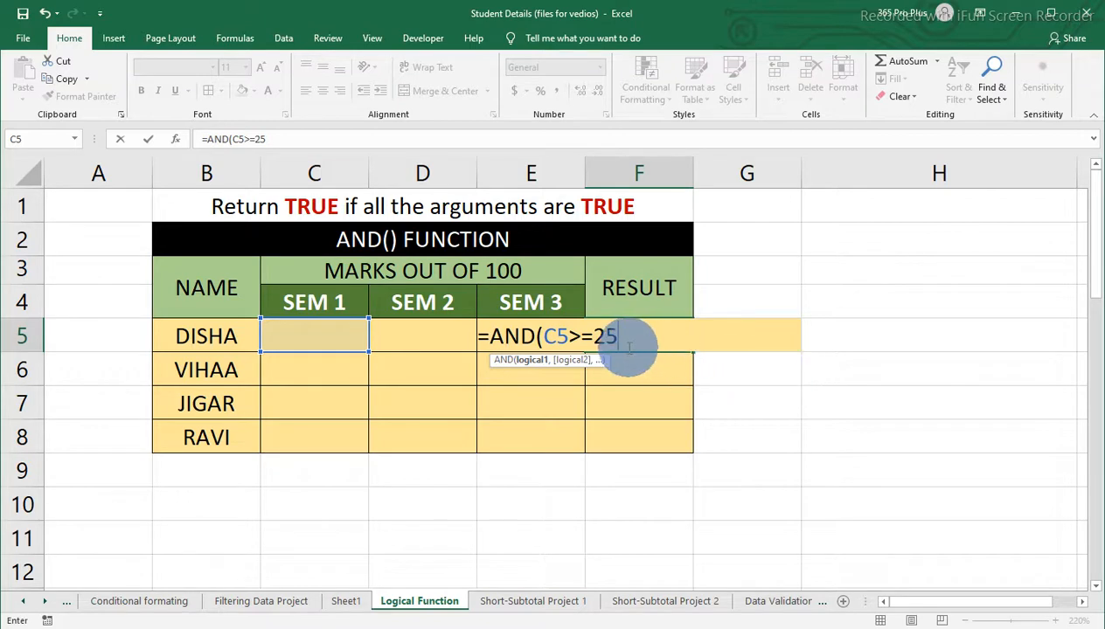
text(,)
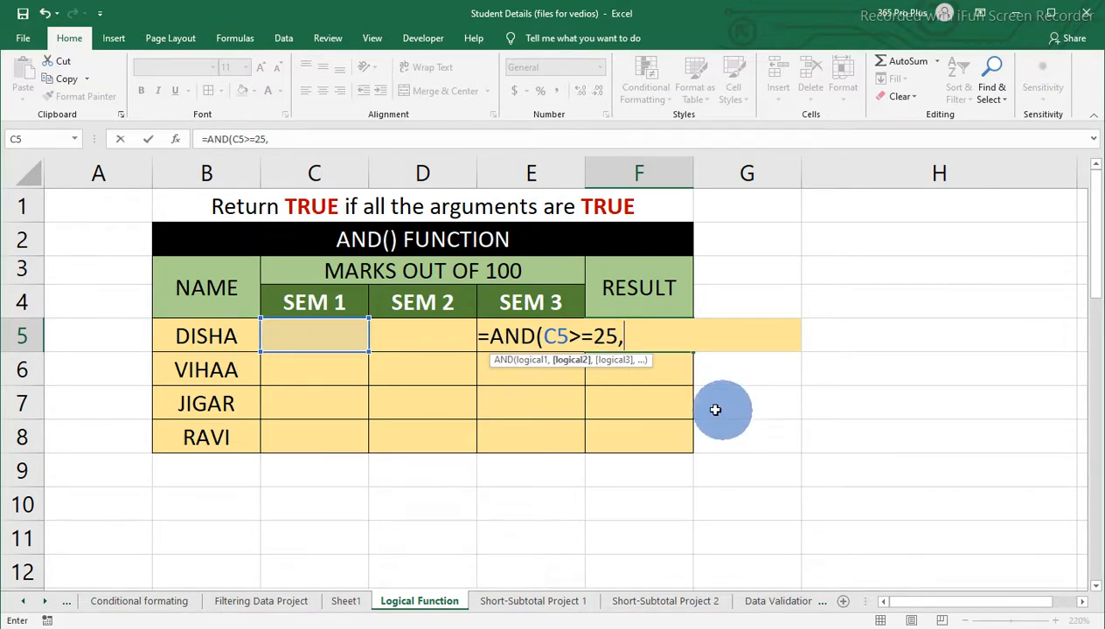
click(416, 336)
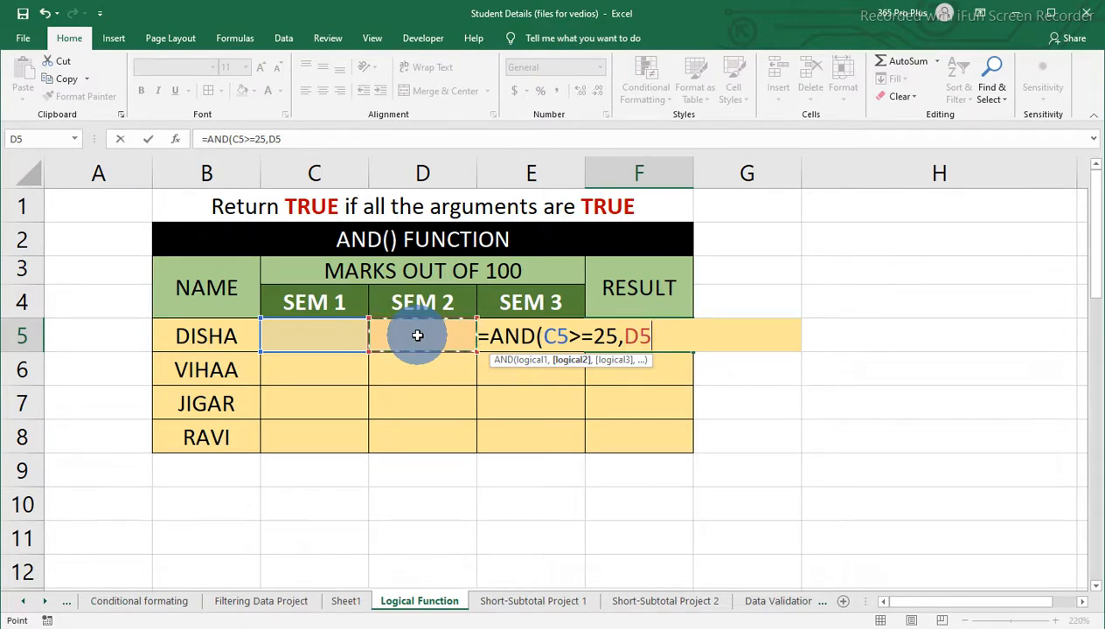
text(>=35)
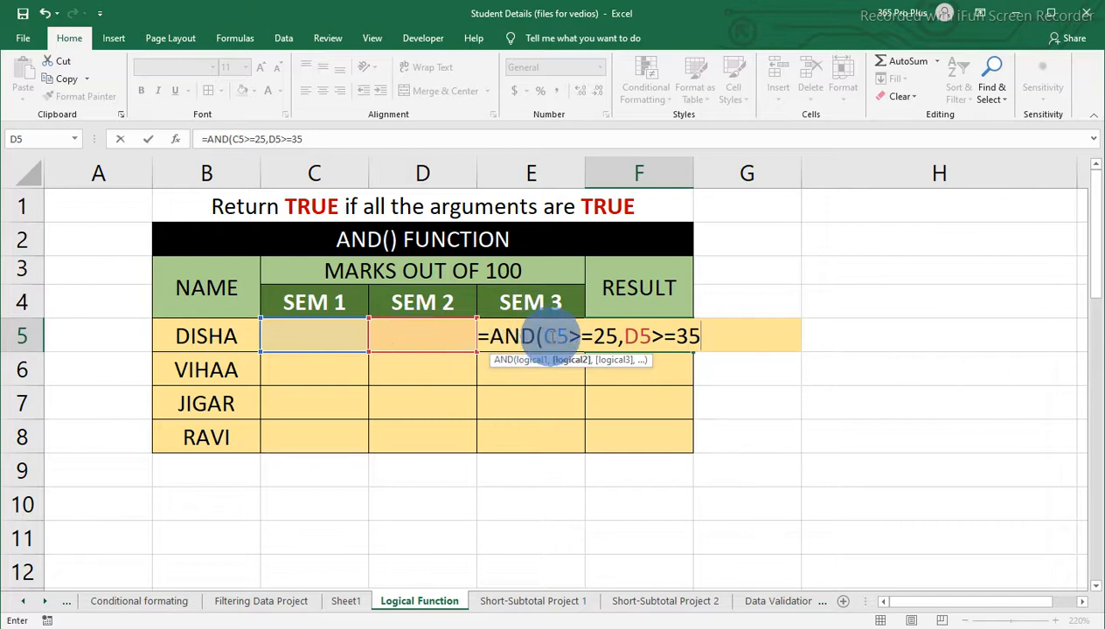
text(,)
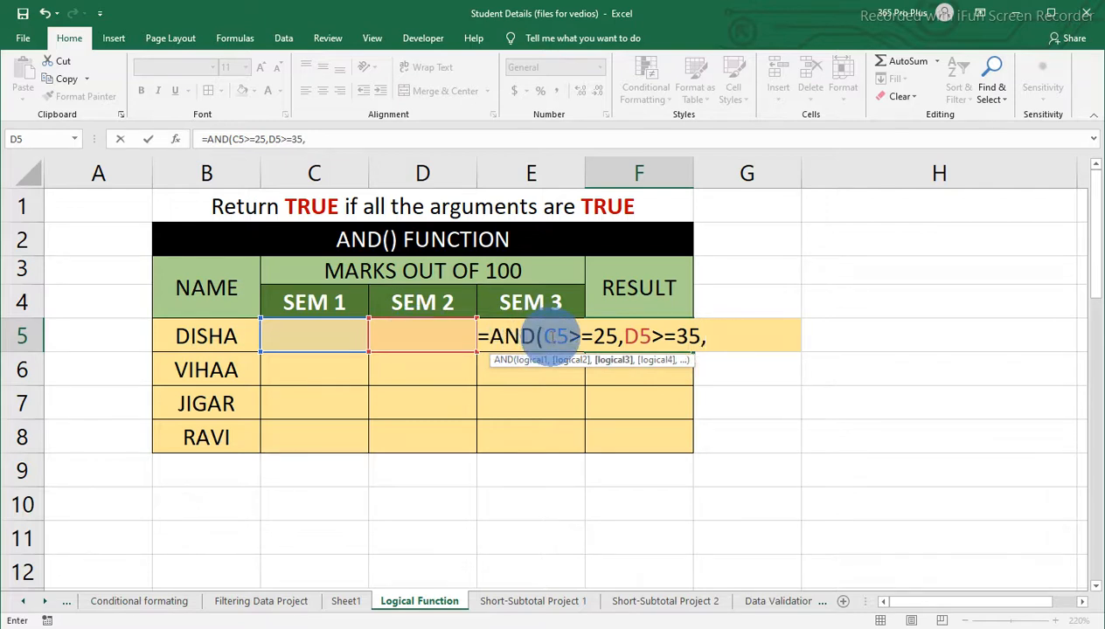
text(E5)
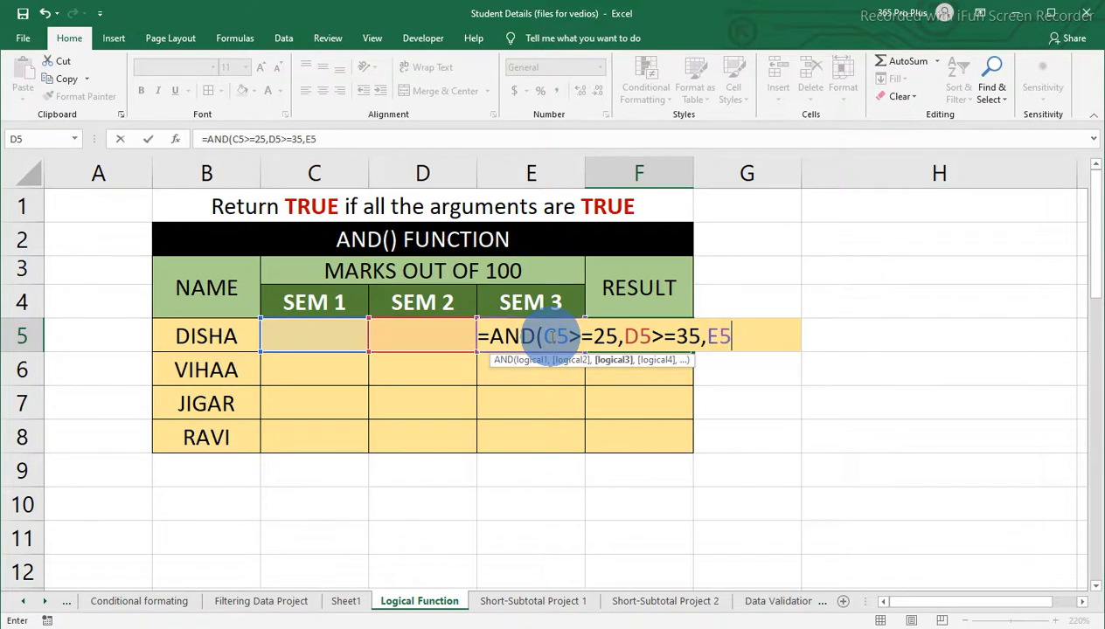
text(>=35))
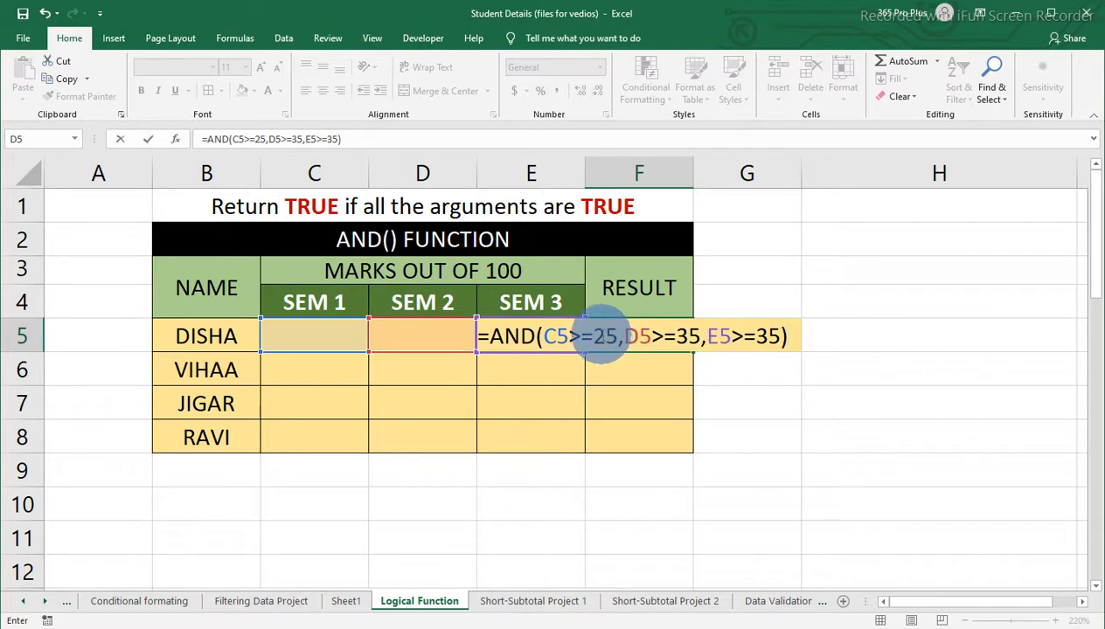
Correct the SEM 1 condition in the F5 formula to C5>=35 and commit the formula.
click(603, 336)
key(BackSpace)
text(3)
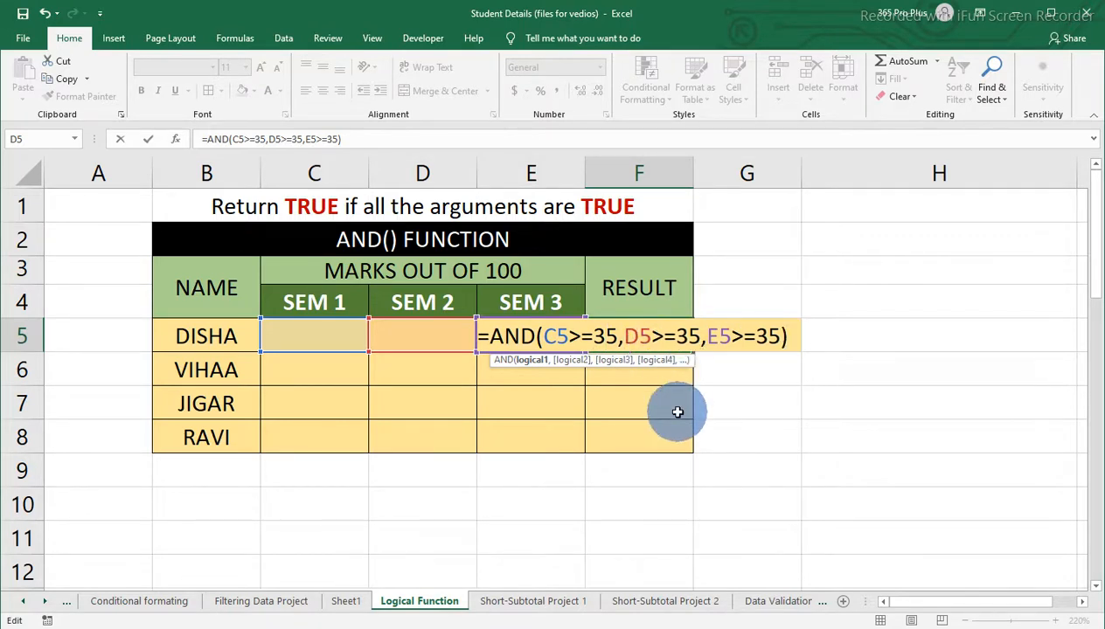
key(ctrl+Return)
Enter 40 as the first student's SEM 1 mark in C5 and check the result in F5.
key(Left)
key(Left)
key(Left)
key(Right)
key(Right)
key(Left)
key(Left)
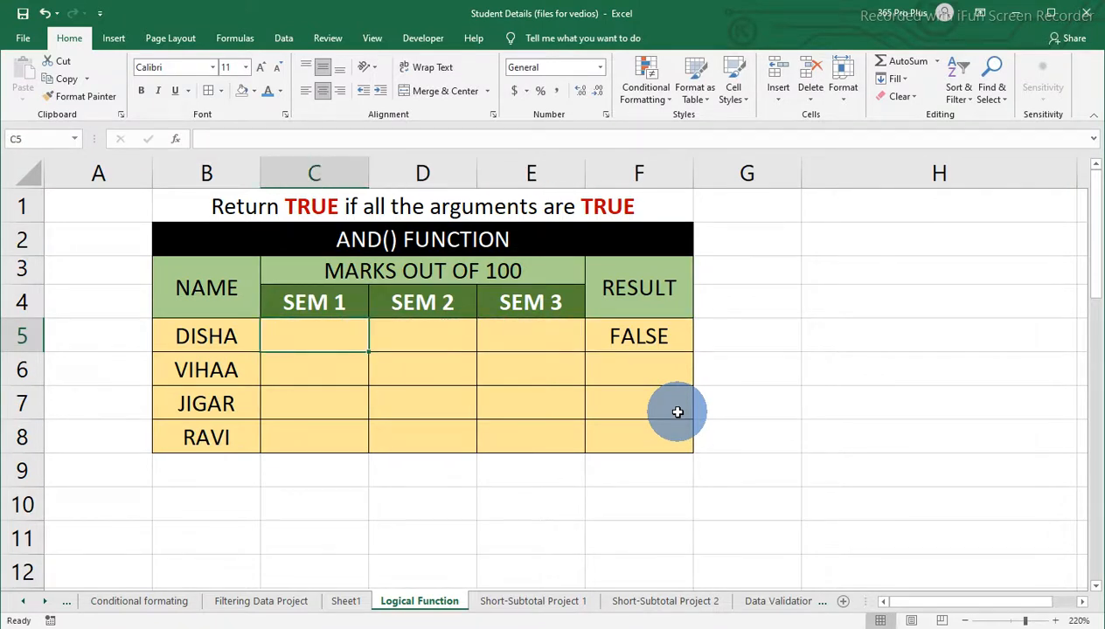
text(40)
key(Tab)
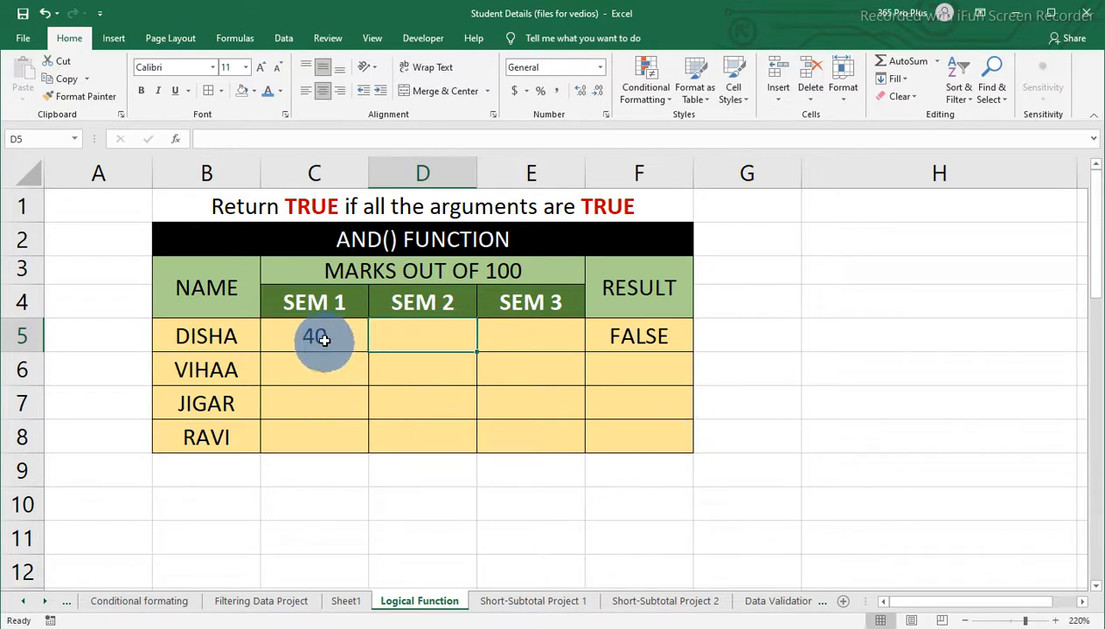
click(323, 339)
click(647, 343)
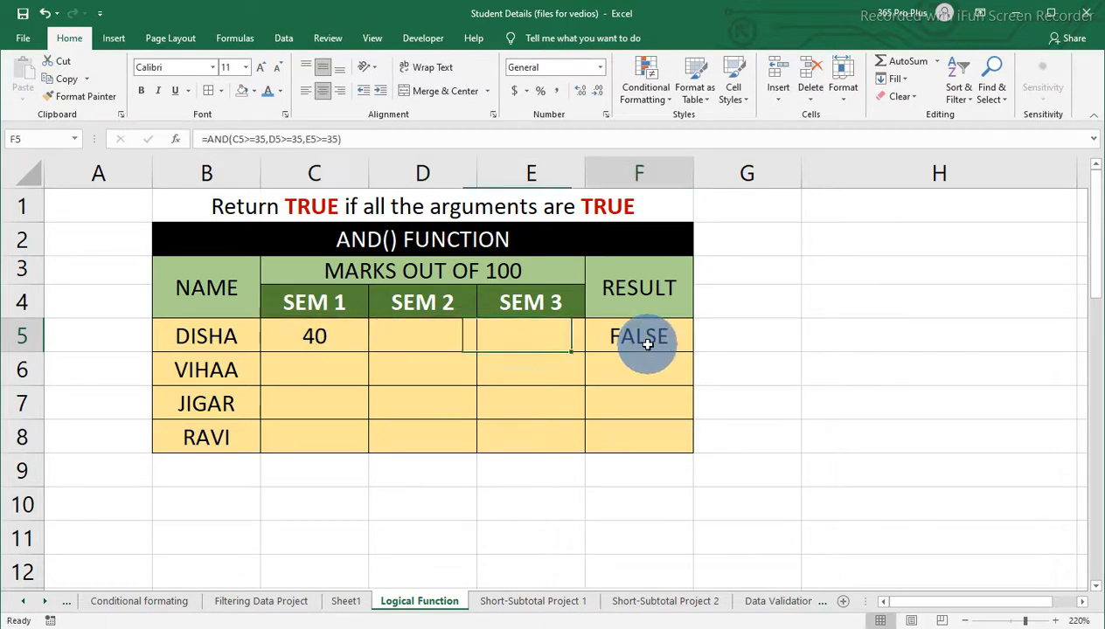
Enter 50 as the first student's SEM 2 mark in D5 and check the result in F5.
click(448, 330)
click(493, 335)
click(450, 336)
click(518, 335)
click(447, 336)
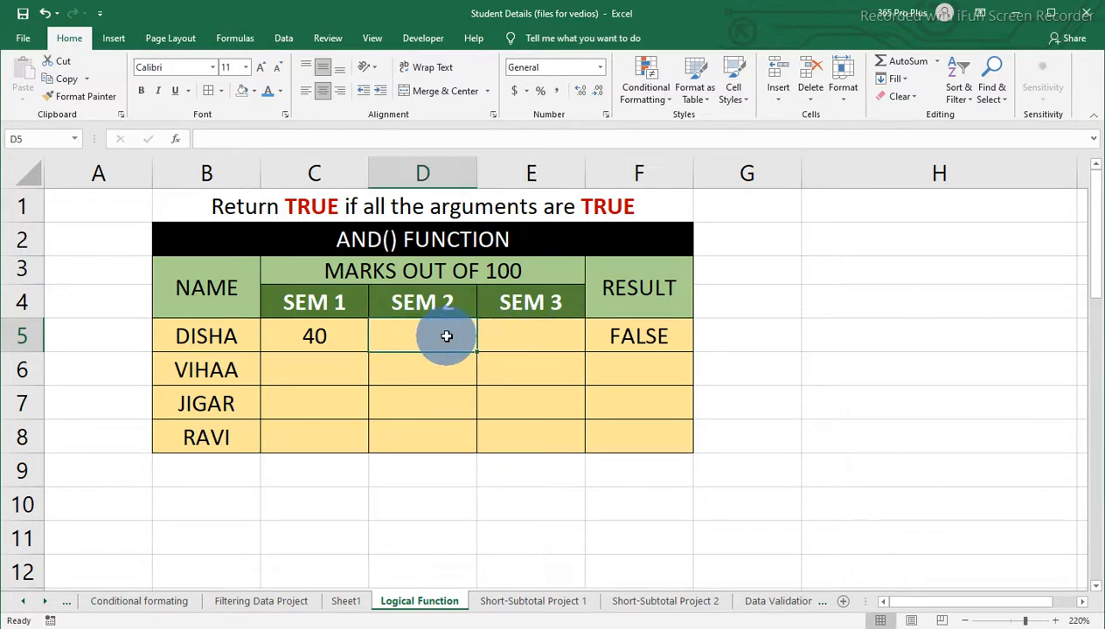
text(40)
key(BackSpace)
key(BackSpace)
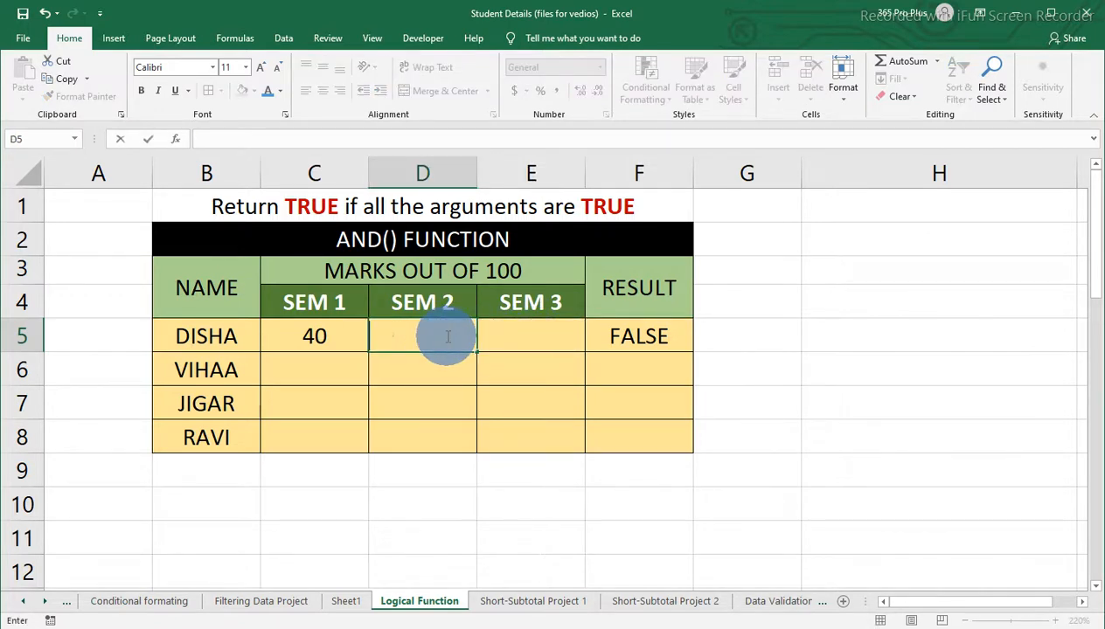
text(50)
click(448, 336)
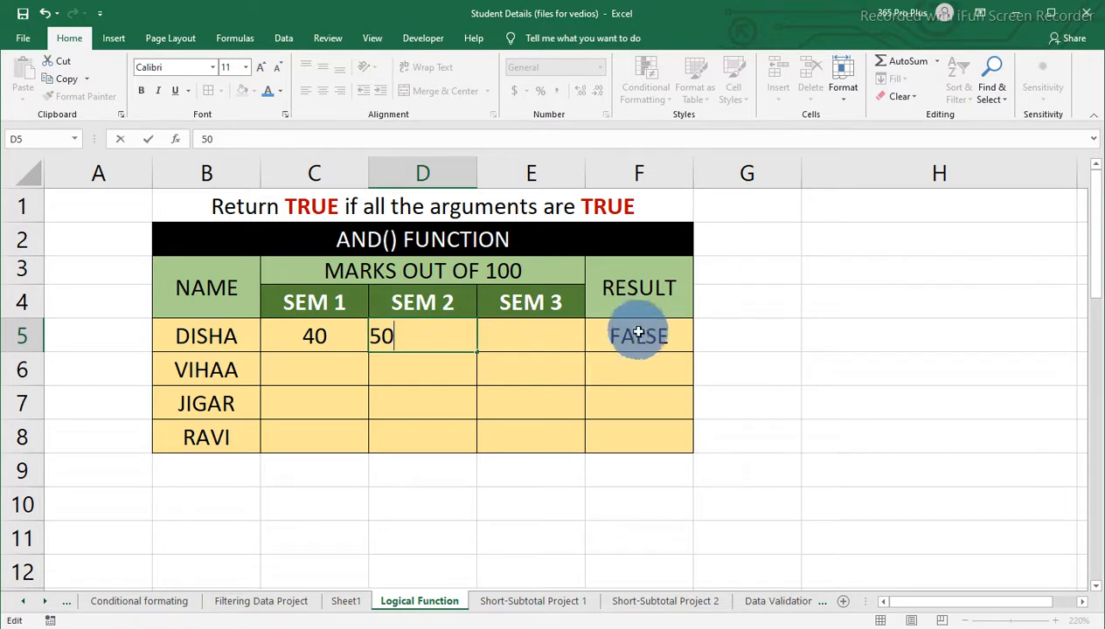
click(639, 339)
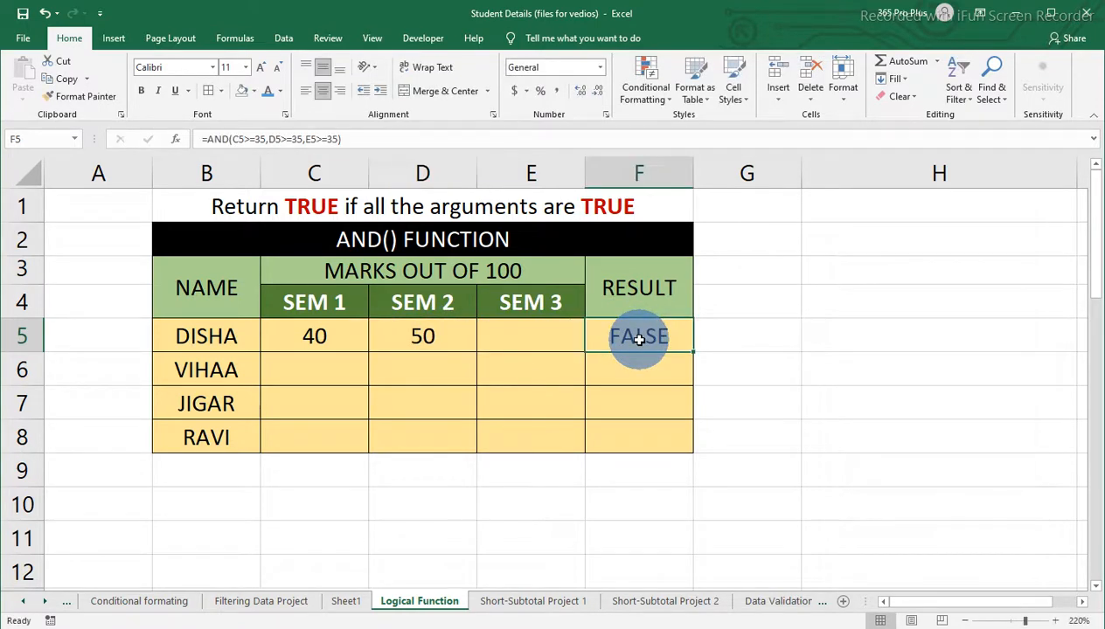
Enter 60 as the first student's SEM 3 mark in E5.
click(539, 335)
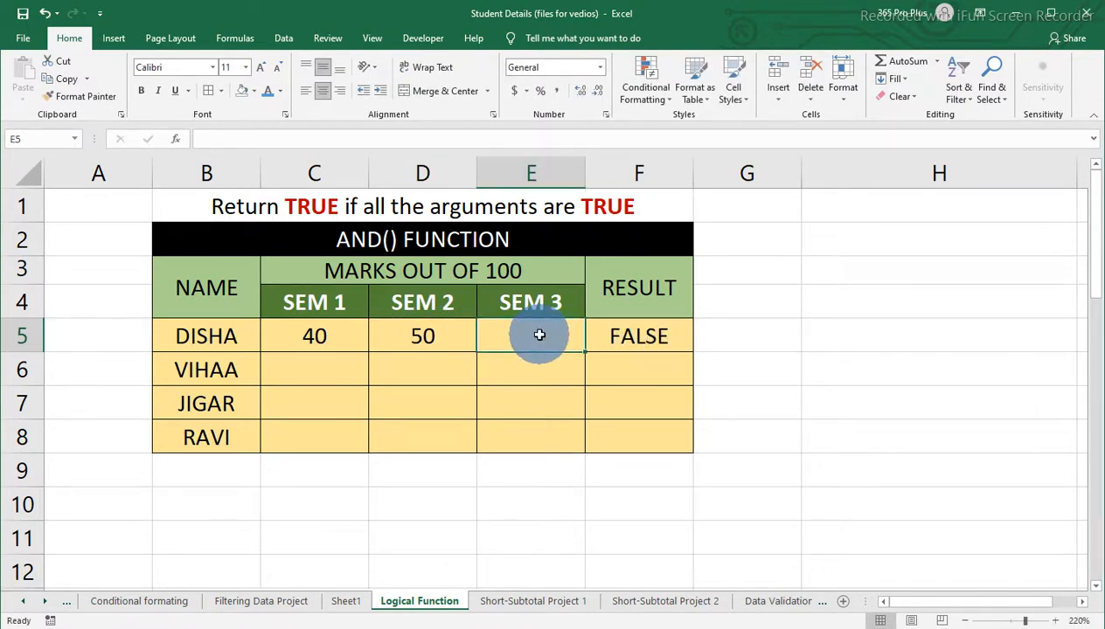
text(60)
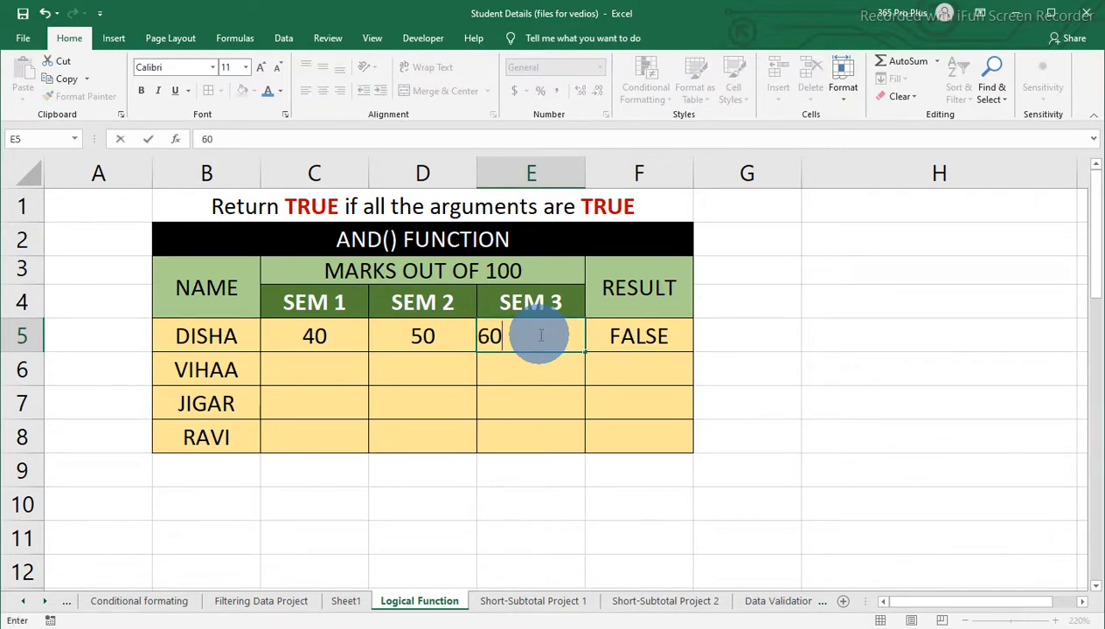
key(Return)
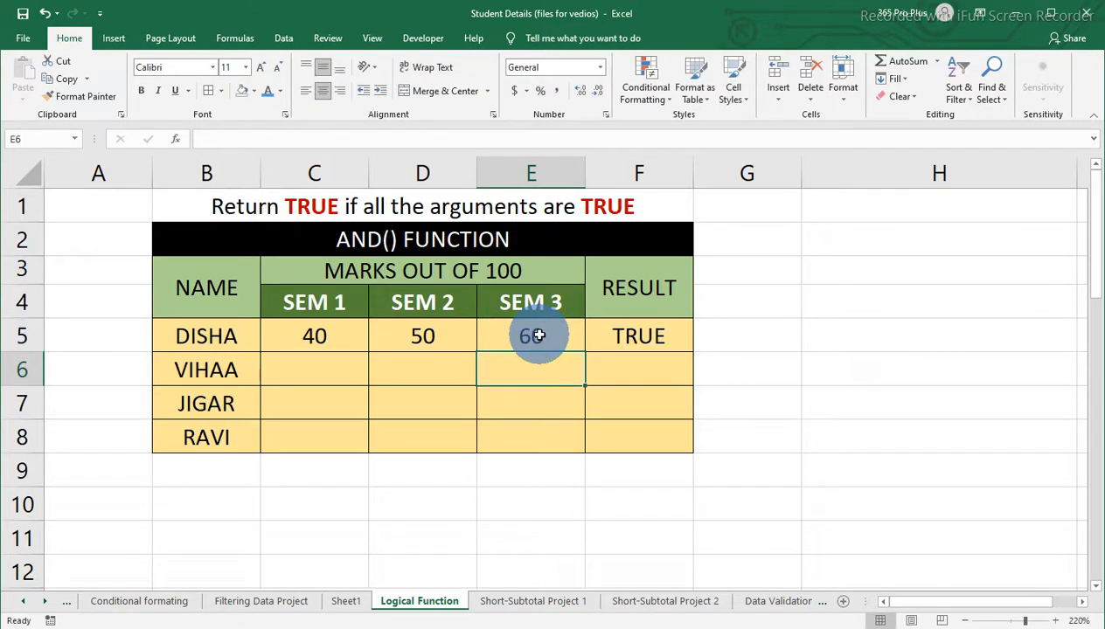
Review the AND formula's three conditions in RESULT cell F5 without changing it.
click(634, 339)
double_click(633, 339)
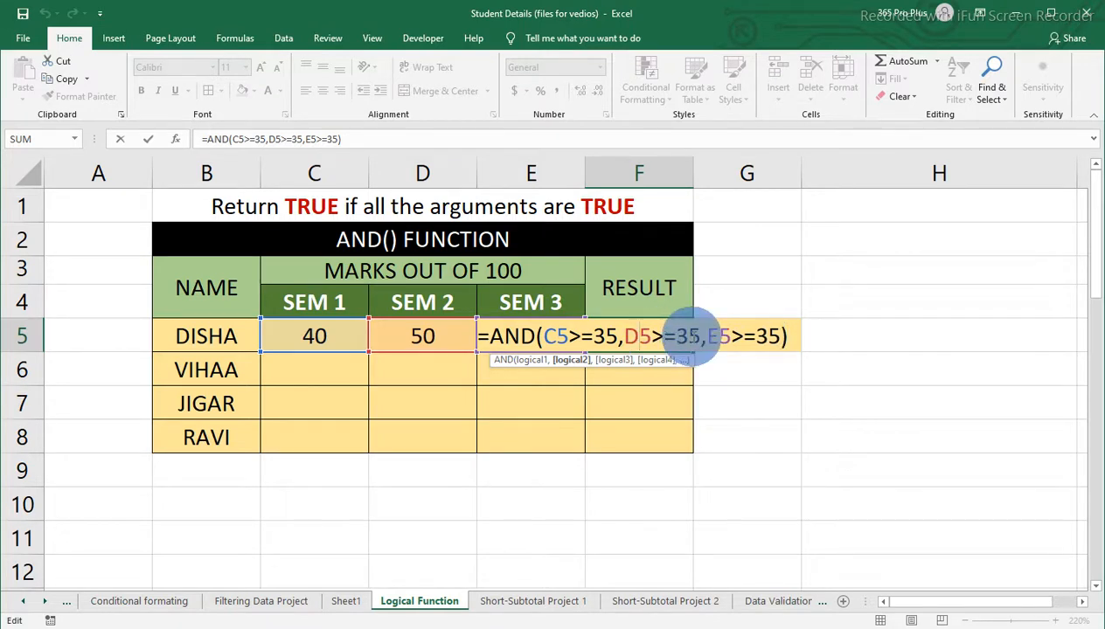
key(Return)
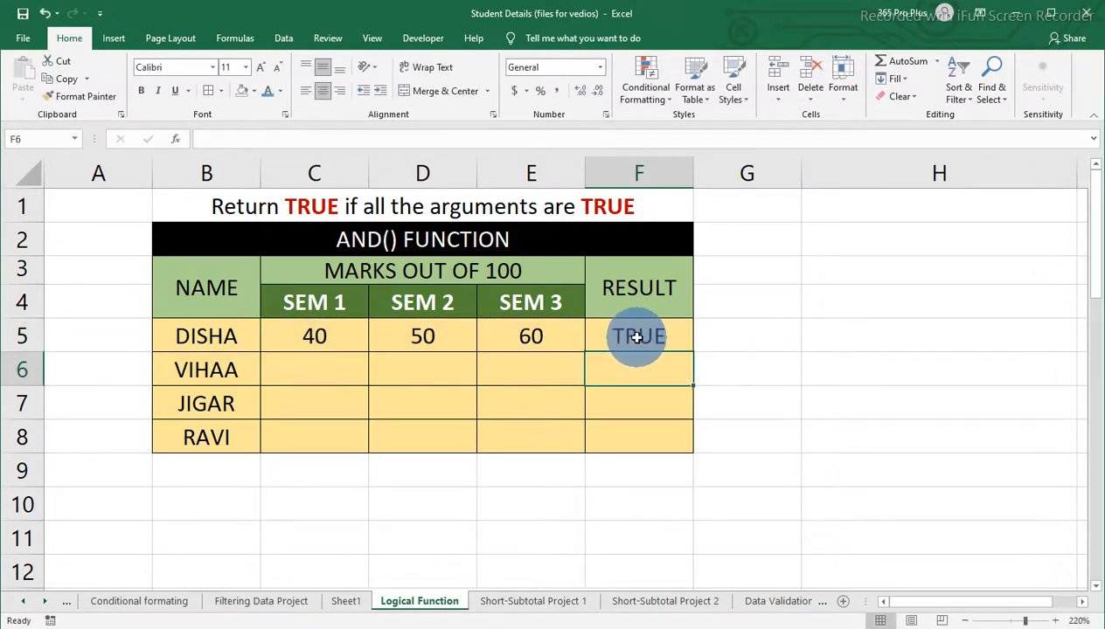
Set the first student's SEM 2 mark in D5 to 10, and review the AND formula and its result in F5.
click(447, 333)
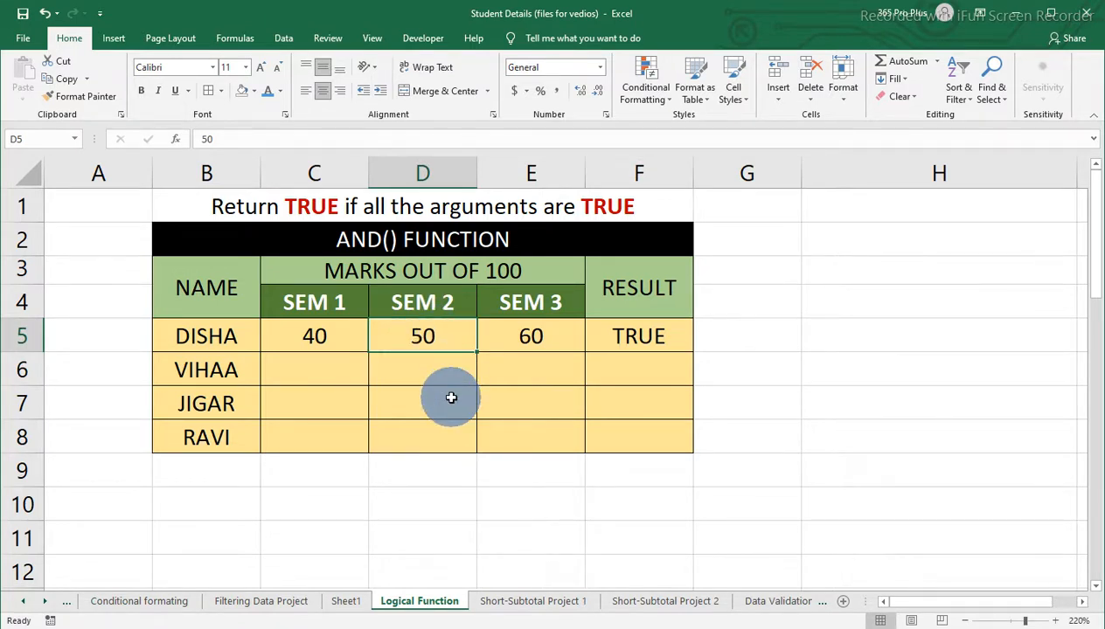
text(1)
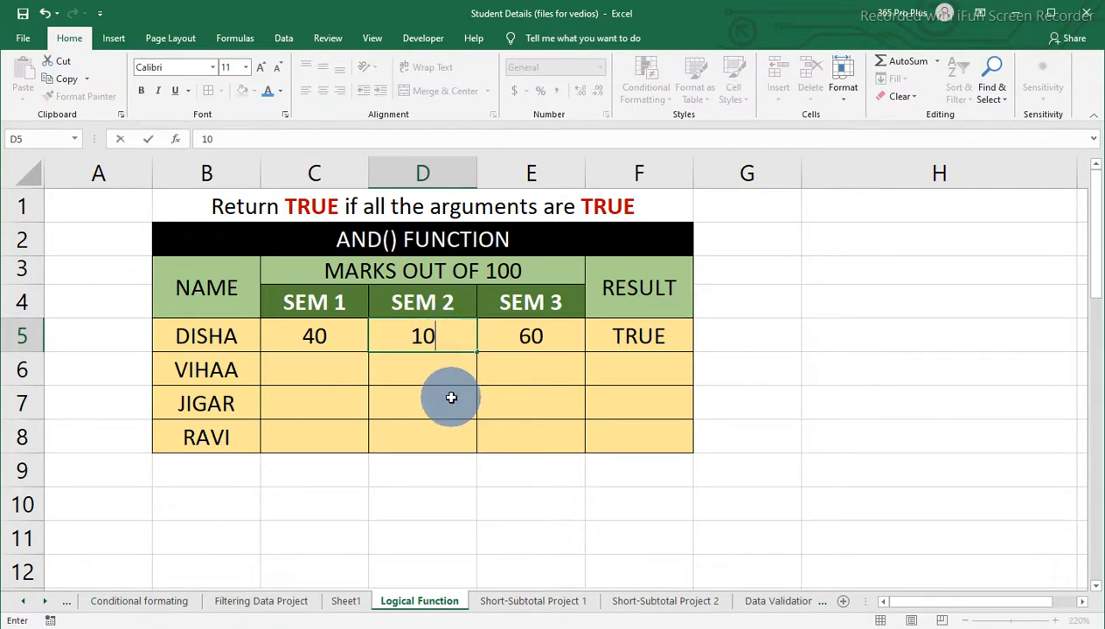
key(Return)
click(635, 336)
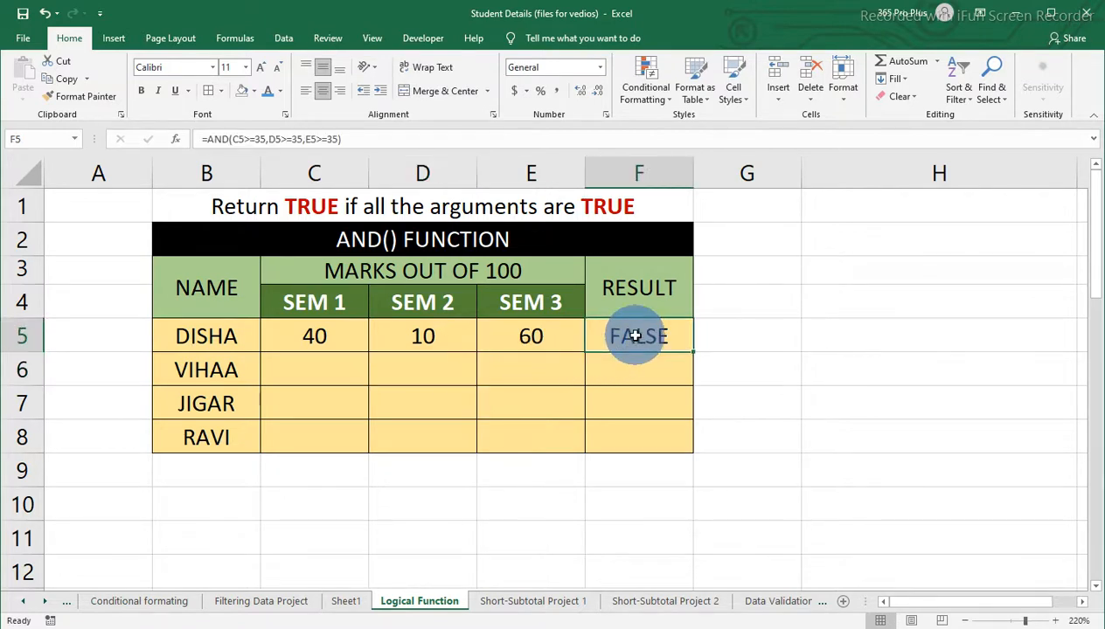
double_click(635, 335)
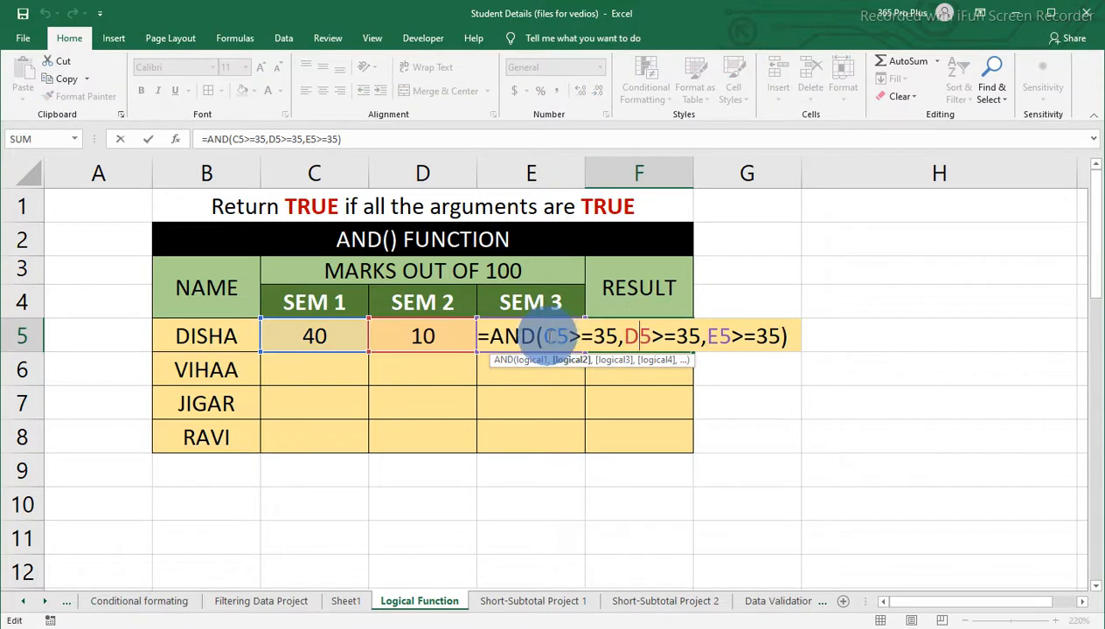
drag(547, 335, 778, 336)
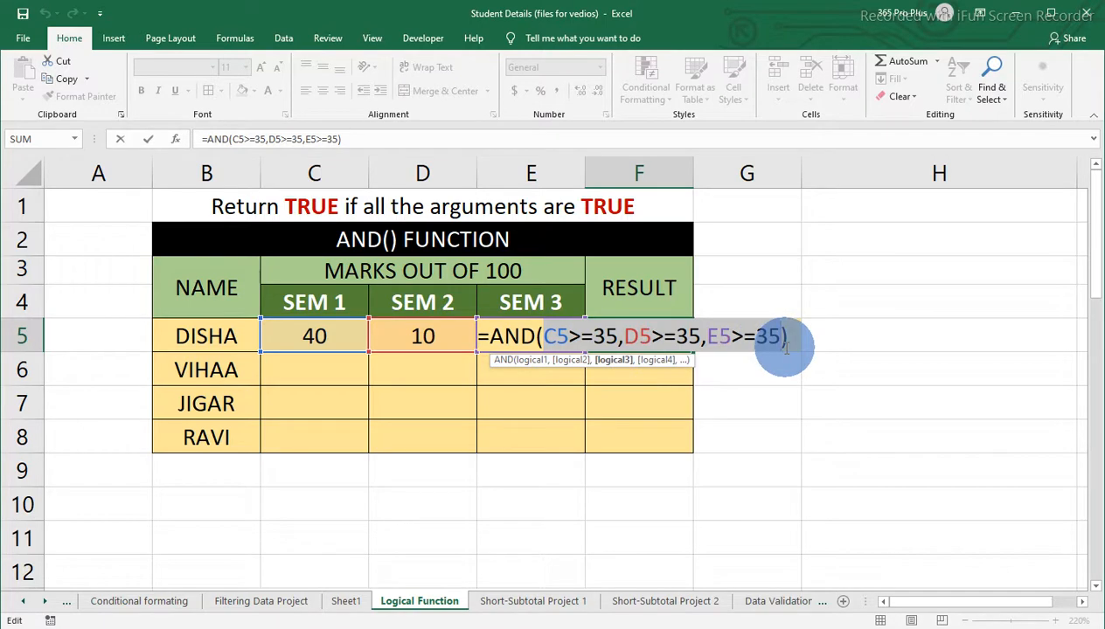
key(Return)
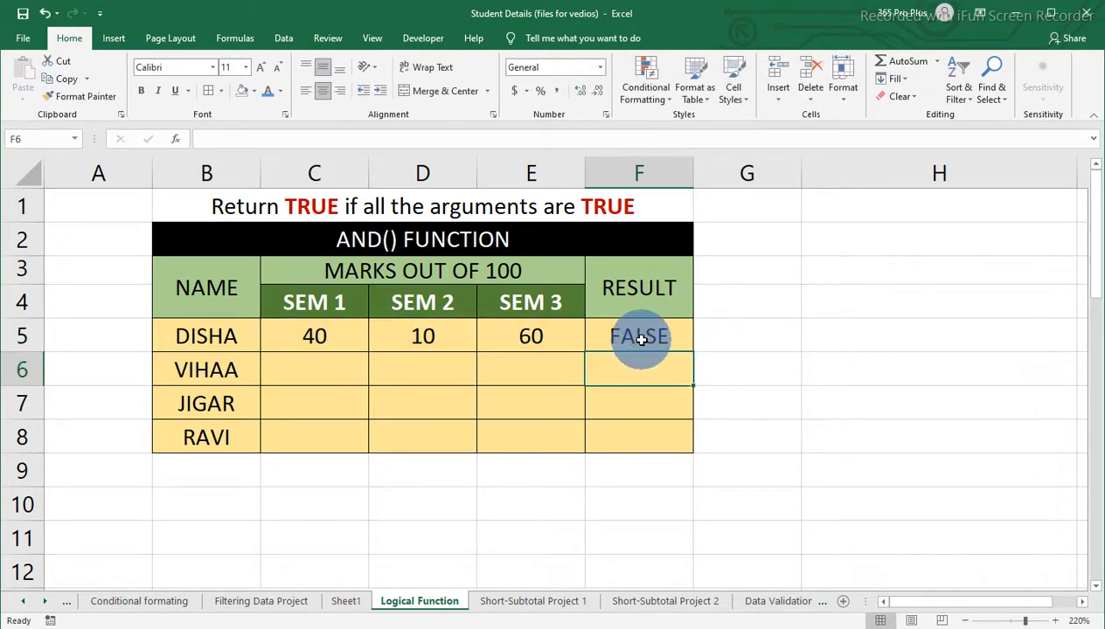
Set the first student's SEM 2 mark in D5 to 50.
click(641, 339)
click(434, 336)
text(50)
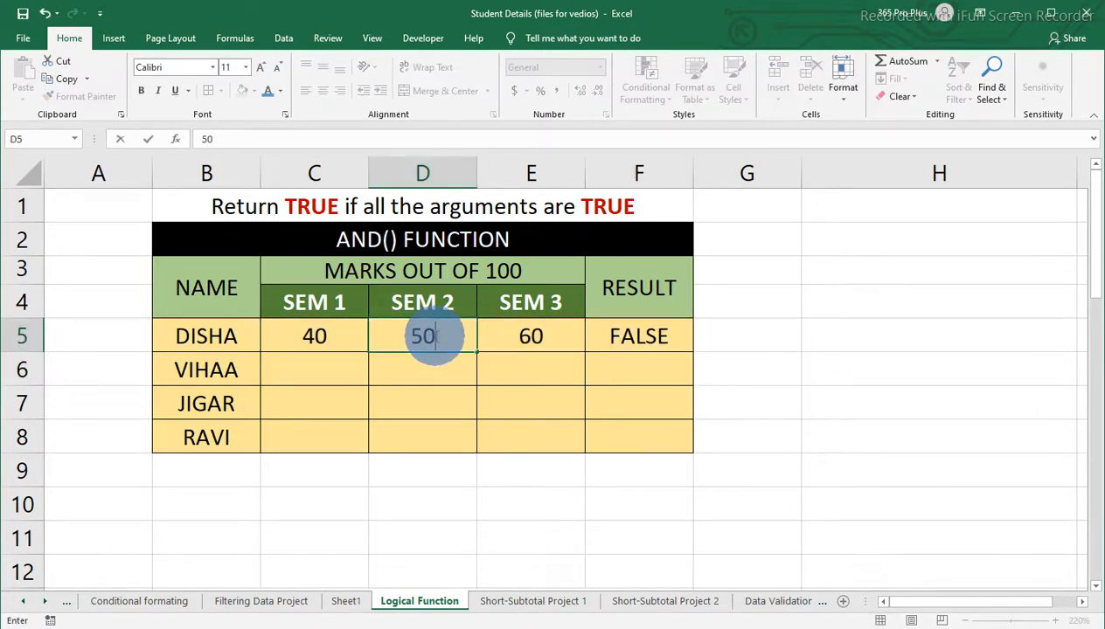
click(505, 348)
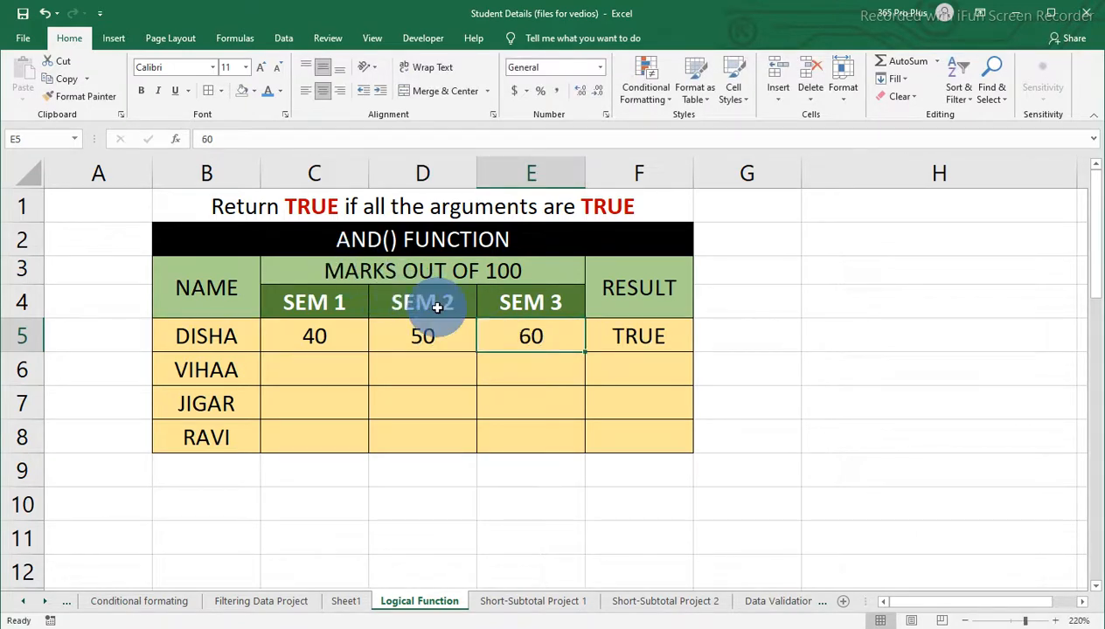
Clear the first student's RESULT cell F17 in the OR() FUNCTION table.
scroll(442, 321, down, 2)
scroll(443, 322, down, 1)
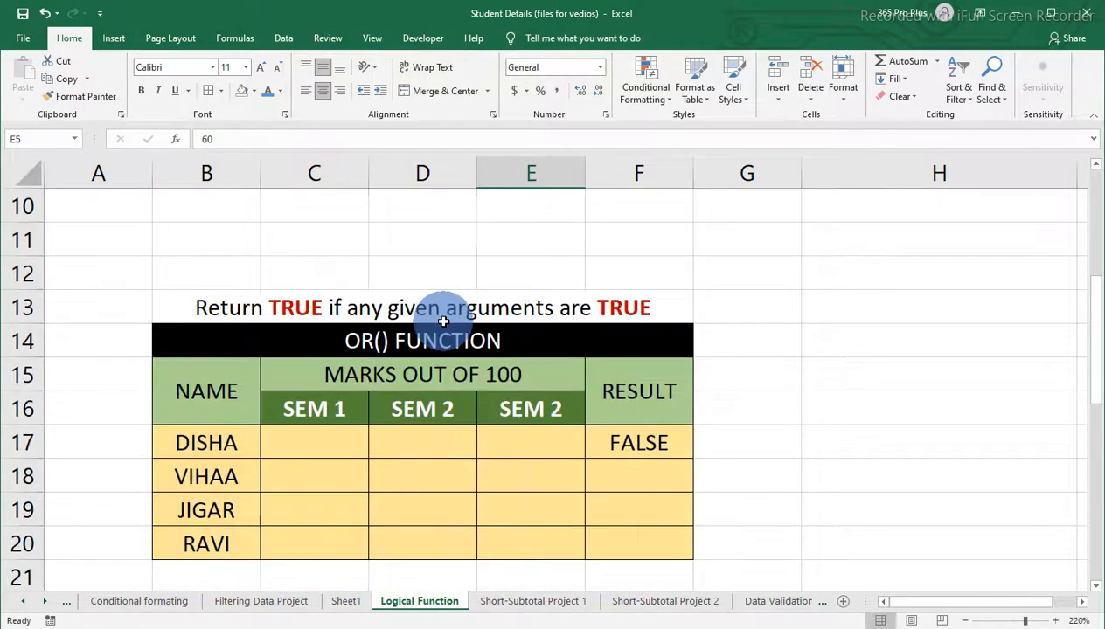
scroll(431, 296, down, 1)
scroll(426, 327, up, 1)
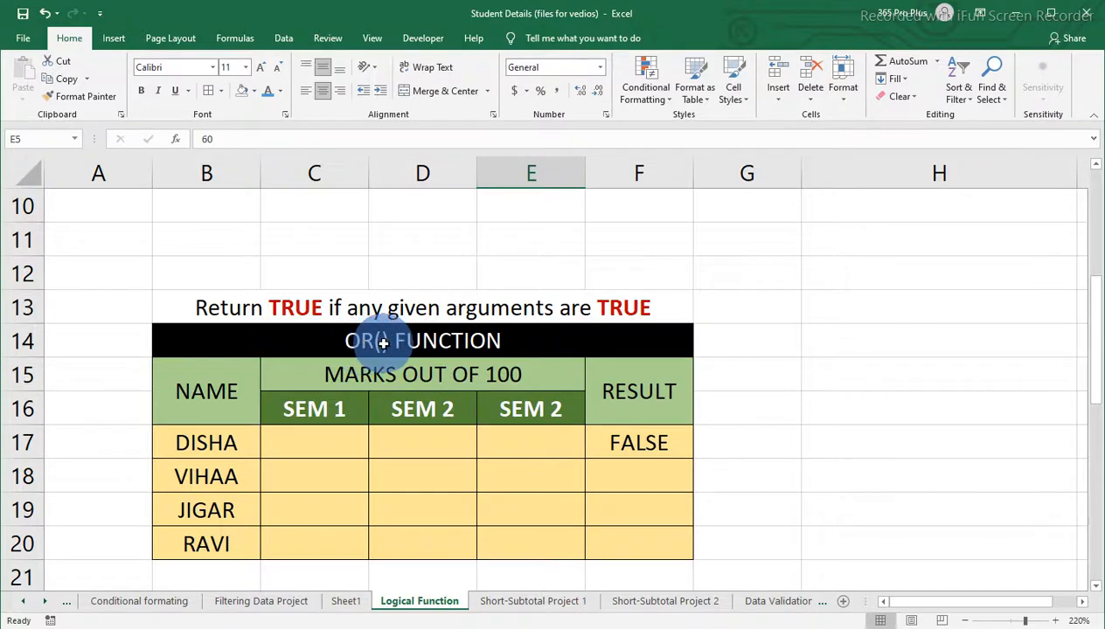
scroll(382, 341, down, 1)
scroll(383, 342, up, 1)
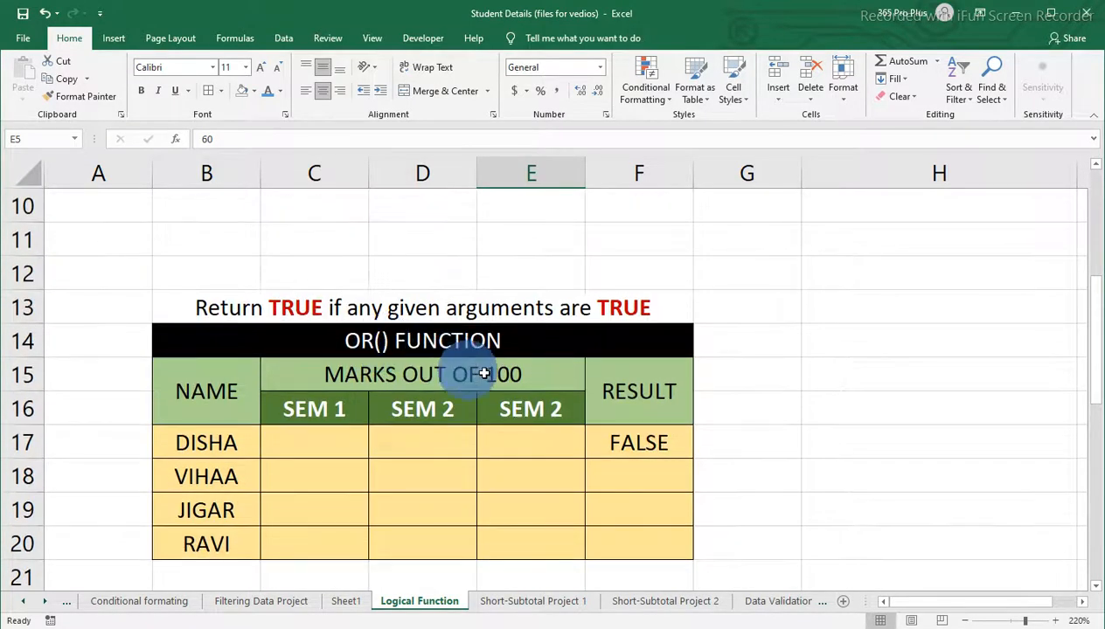
click(651, 446)
key(Delete)
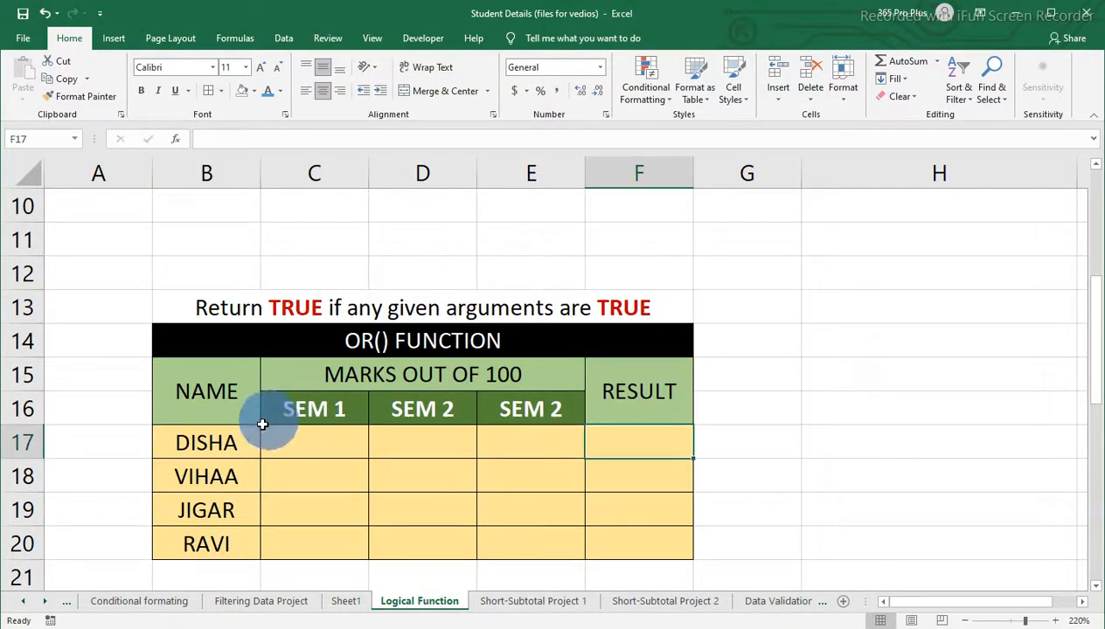
Re-enter the semester header in D16 of the OR table as SEM 2.
click(311, 445)
click(416, 444)
click(510, 445)
click(451, 408)
double_click(464, 408)
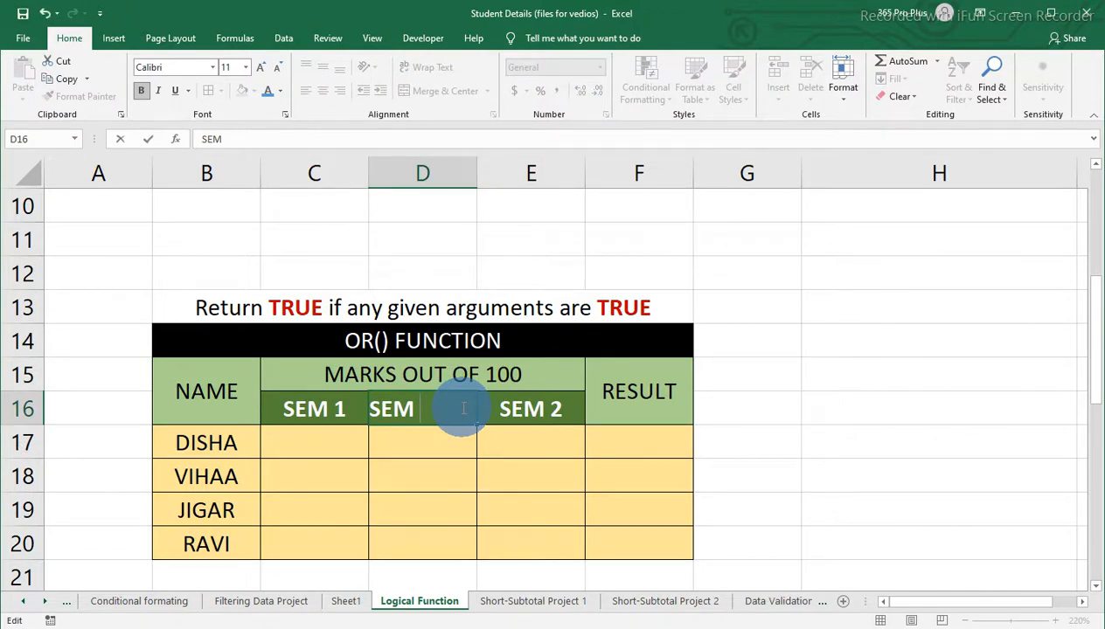
key(Return)
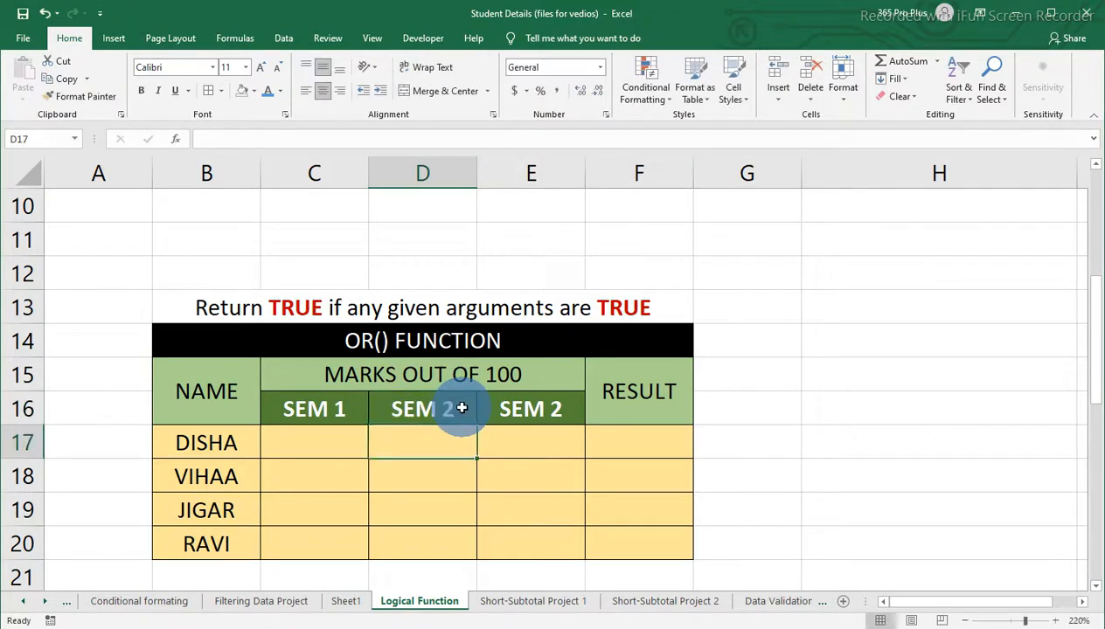
Replace the header in E16 with a copy of the D16 header and change it to SEM 3.
key(Right)
key(Up)
key(BackSpace)
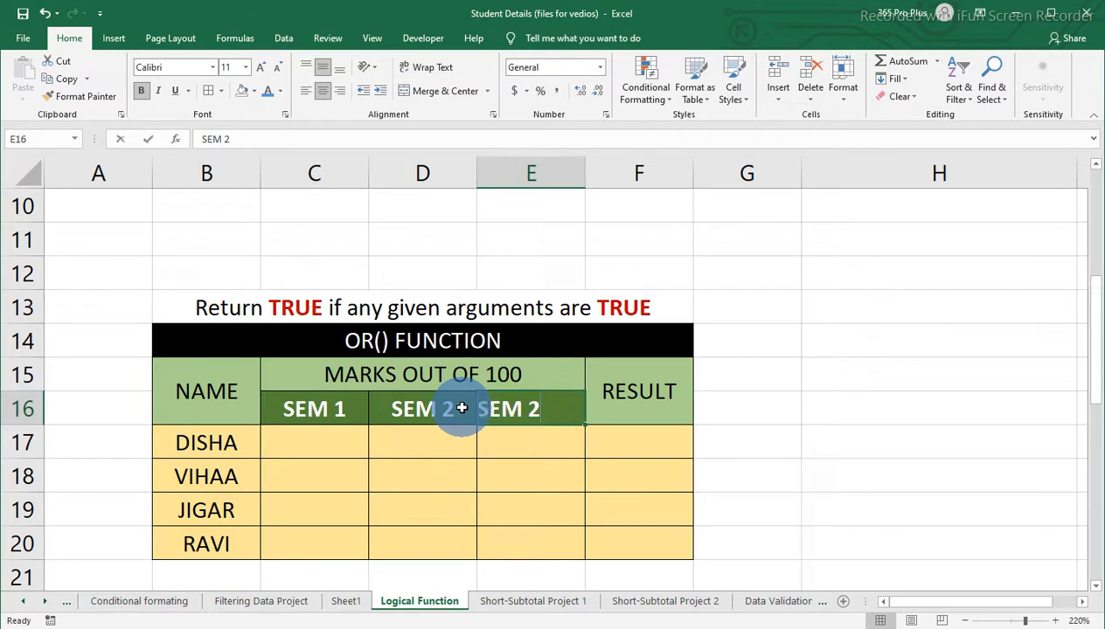
click(462, 408)
key(ctrl+c)
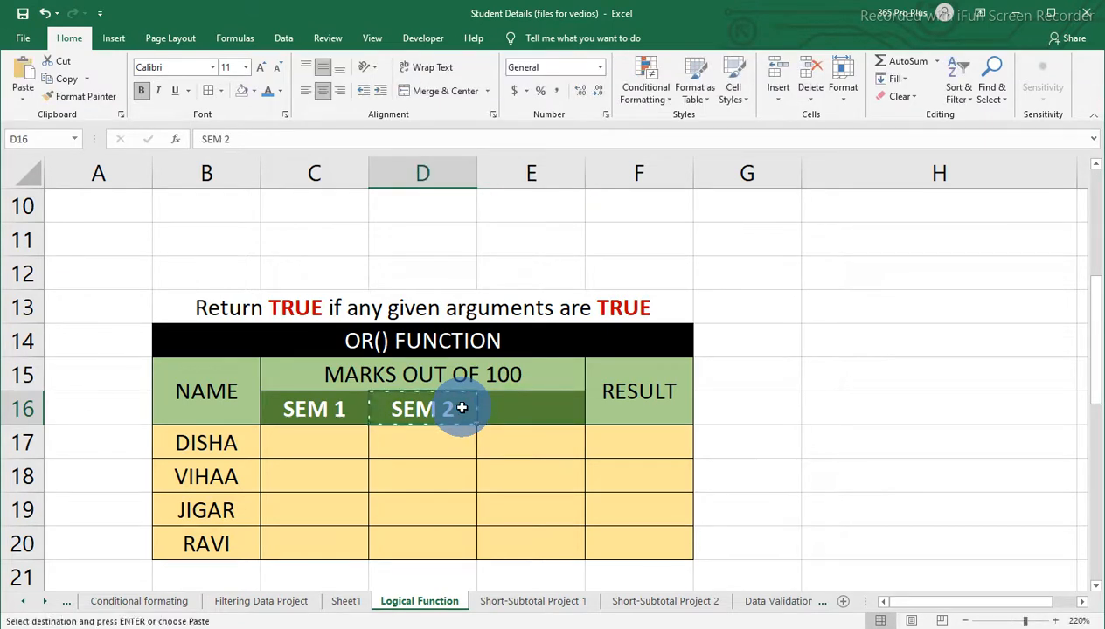
key(Right)
key(Return)
key(F2)
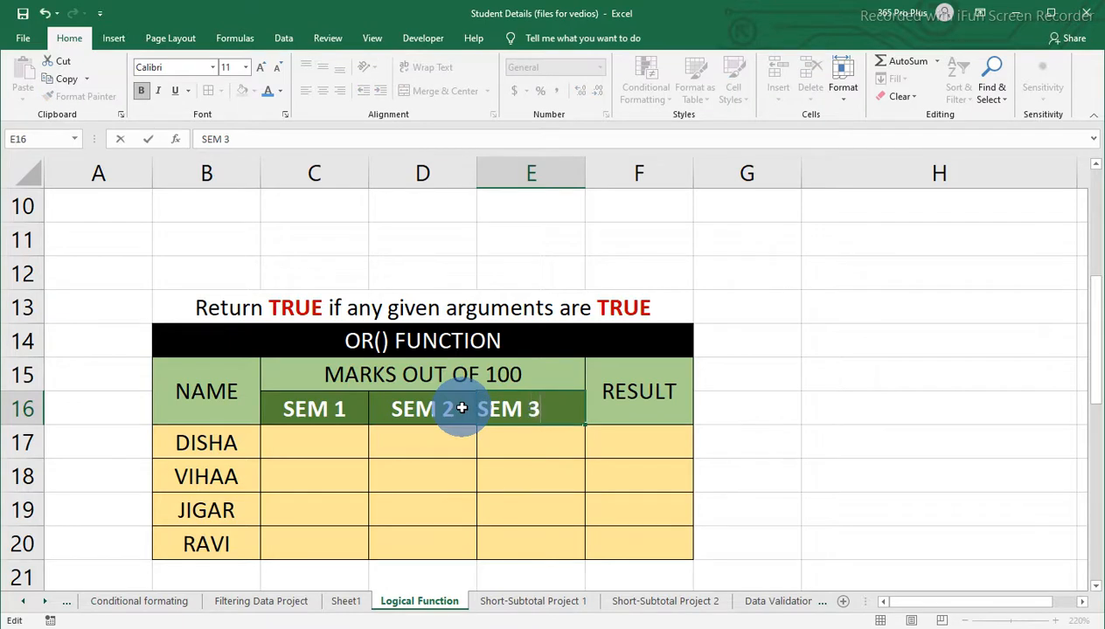
key(Return)
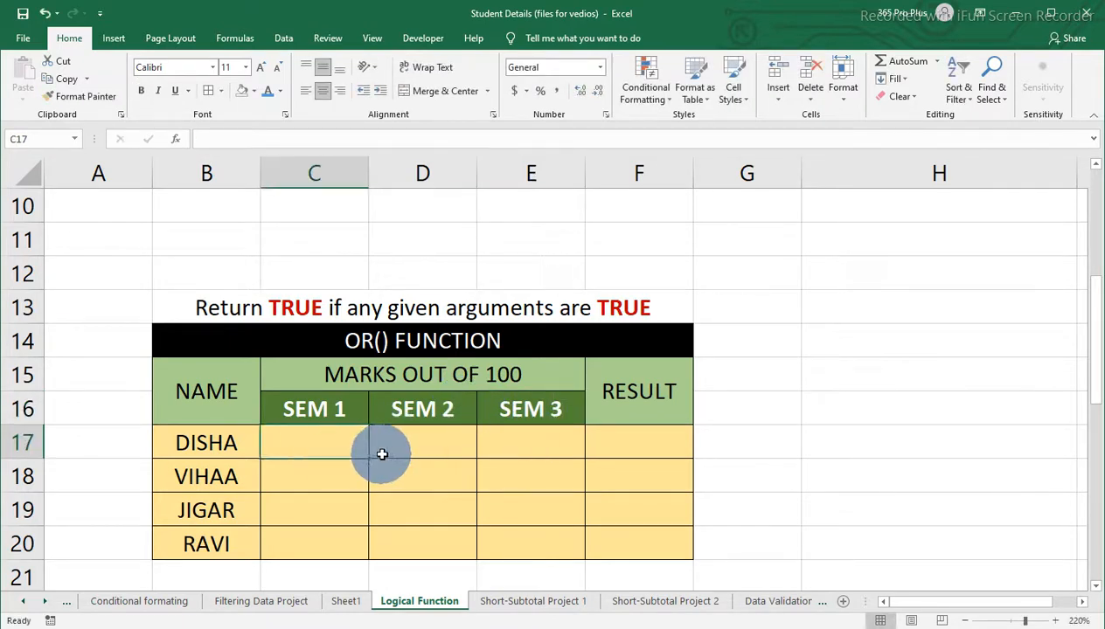
Enter the formula =OR(C17>=35,D17>=35,E17>=35) in the first student's RESULT cell F17.
click(638, 453)
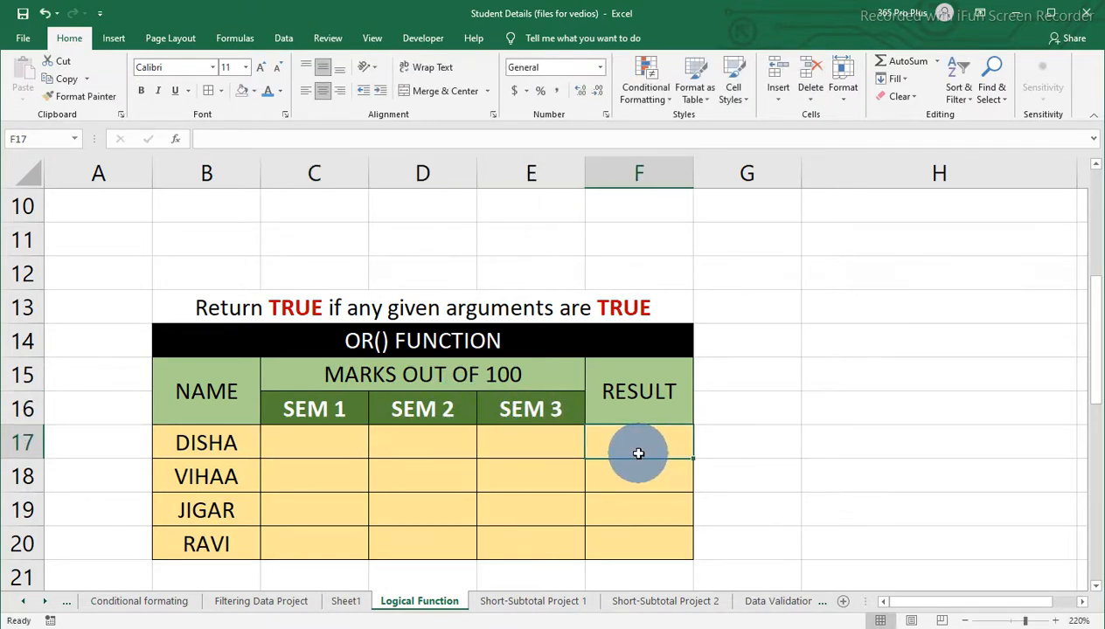
text(=OR)
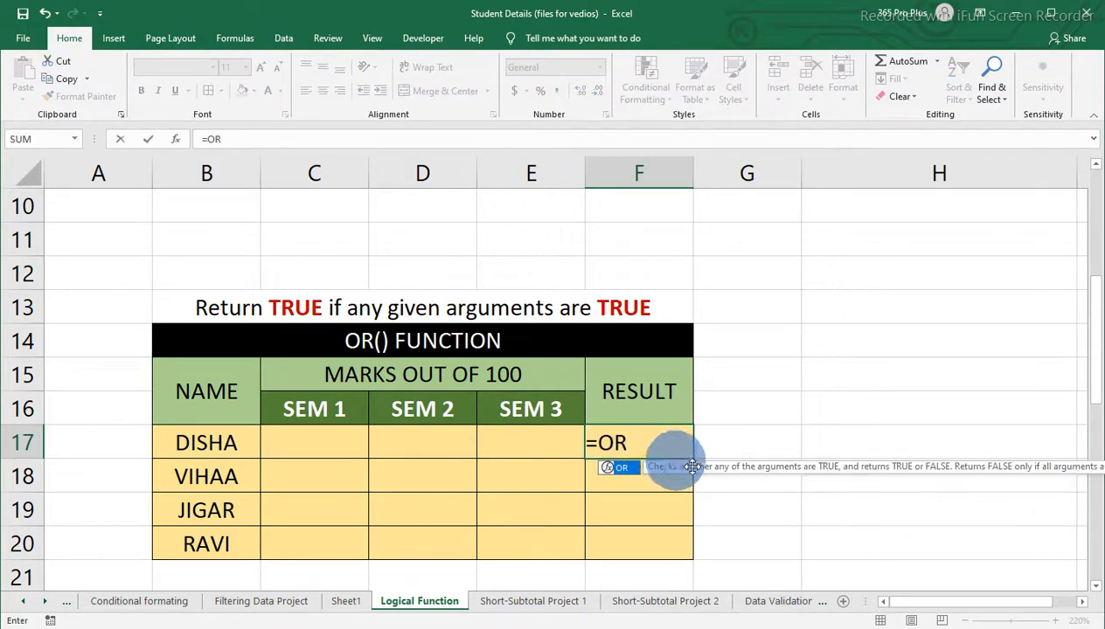
text(()
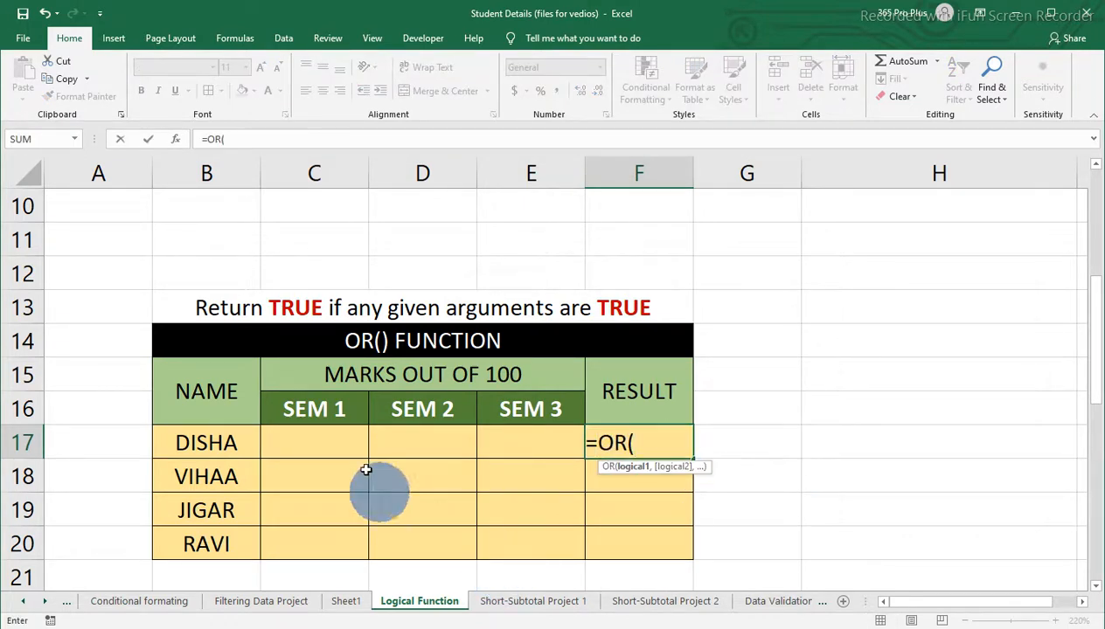
click(318, 439)
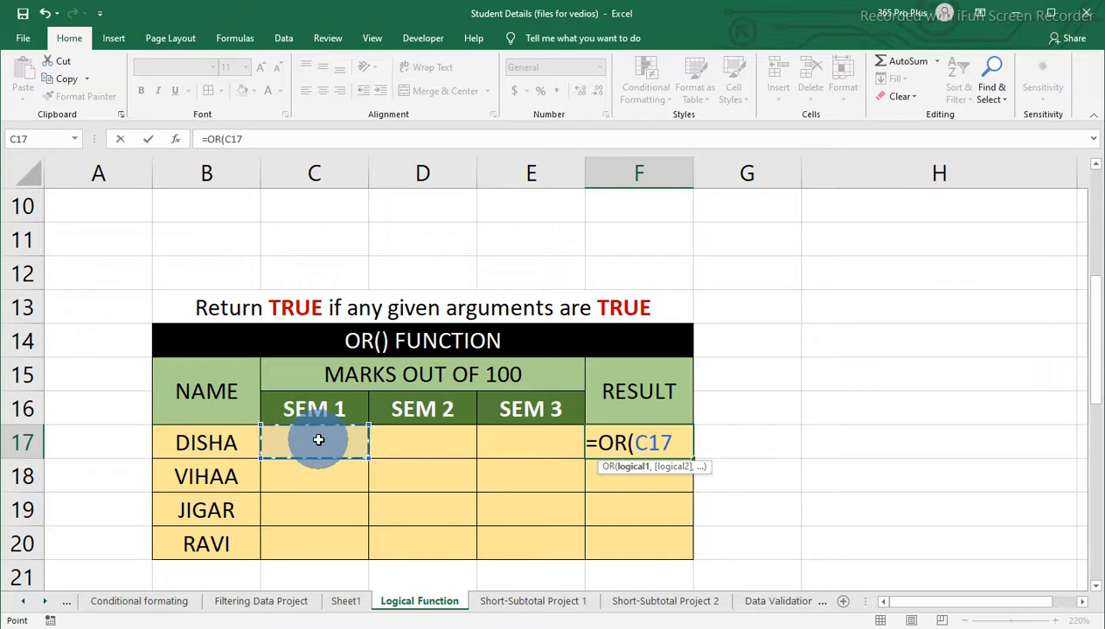
text(>=)
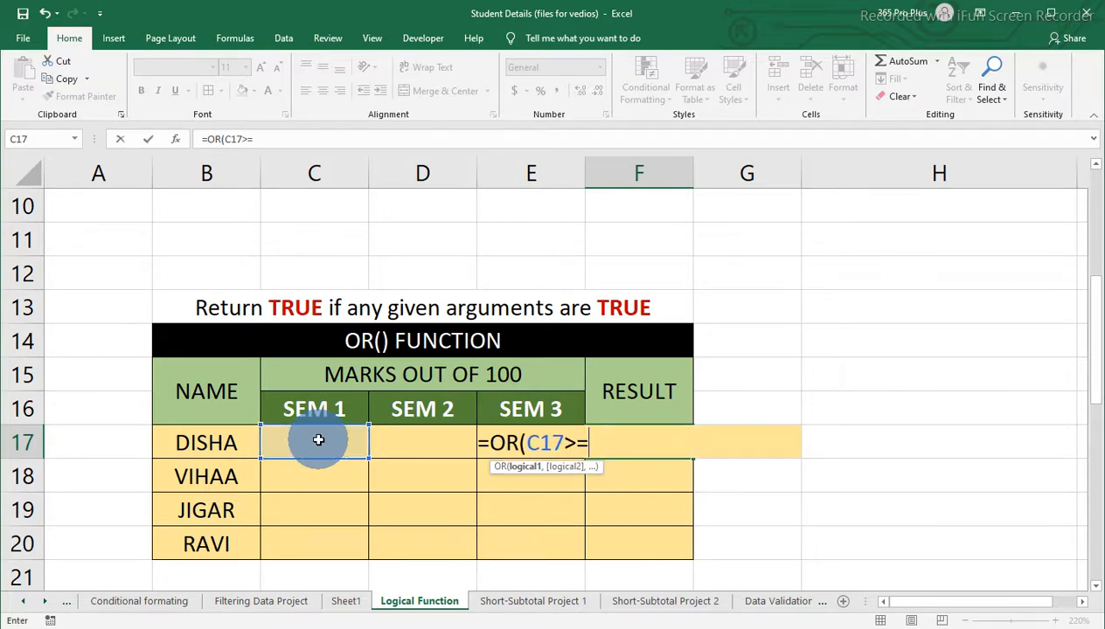
text(35,)
click(410, 443)
text(>=35)
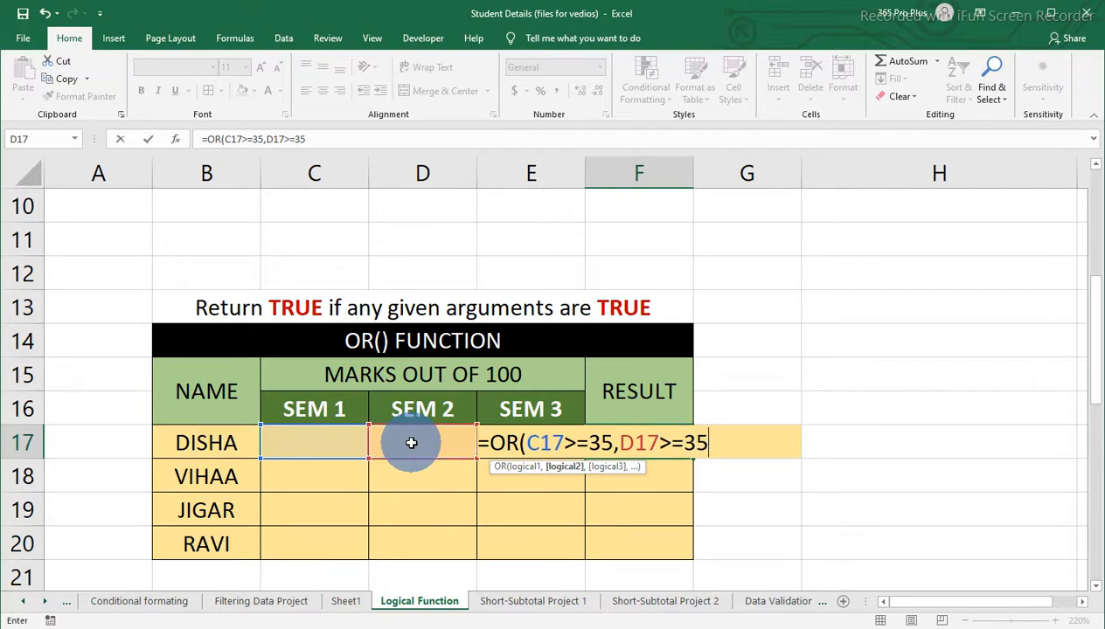
text(,)
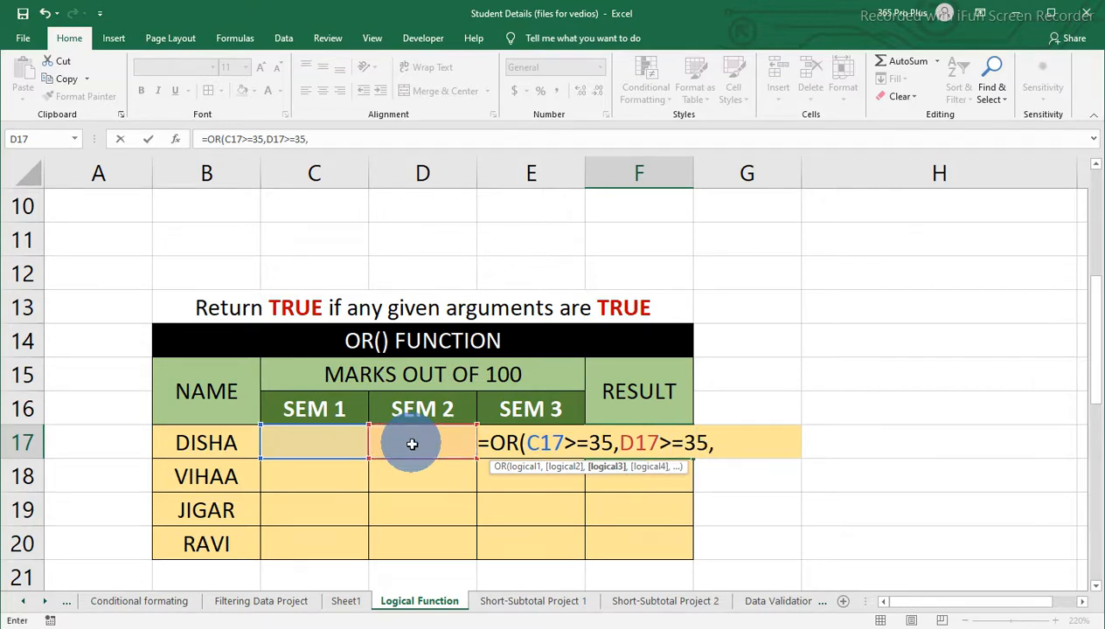
text(E17>=)
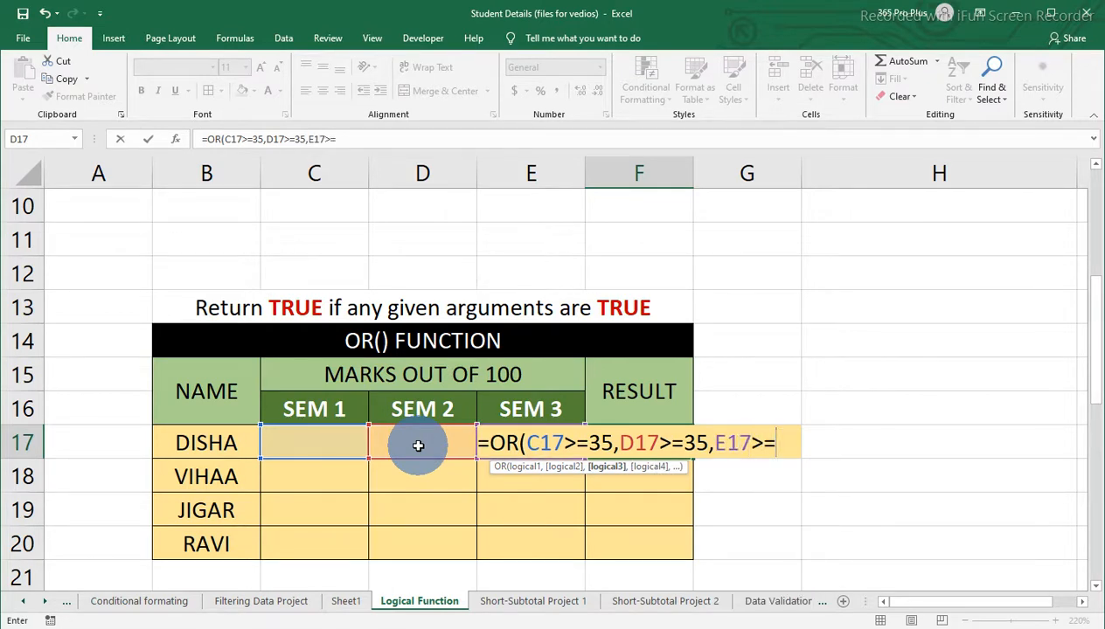
text(35))
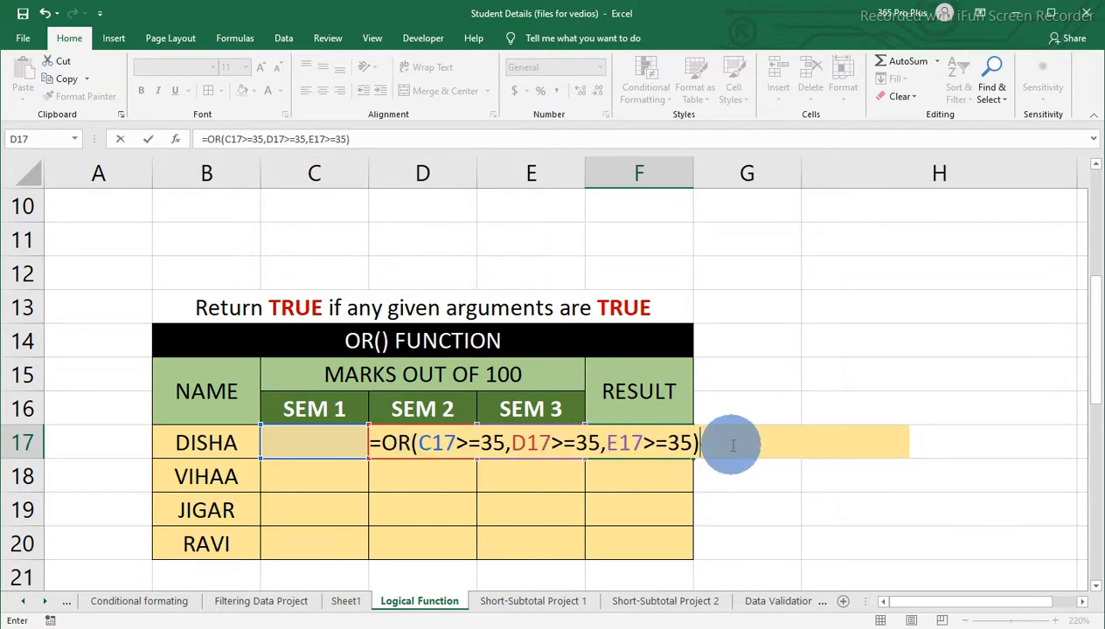
key(Return)
Enter 50 as the first student's SEM 1 mark in C17 and check the OR result in F17.
click(313, 432)
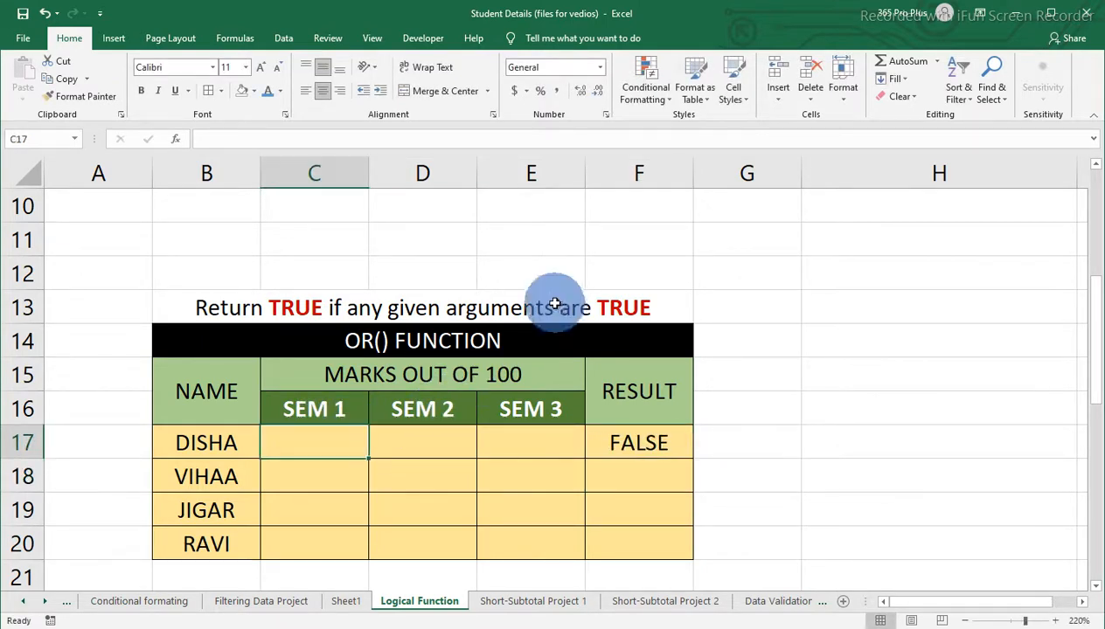
text(50)
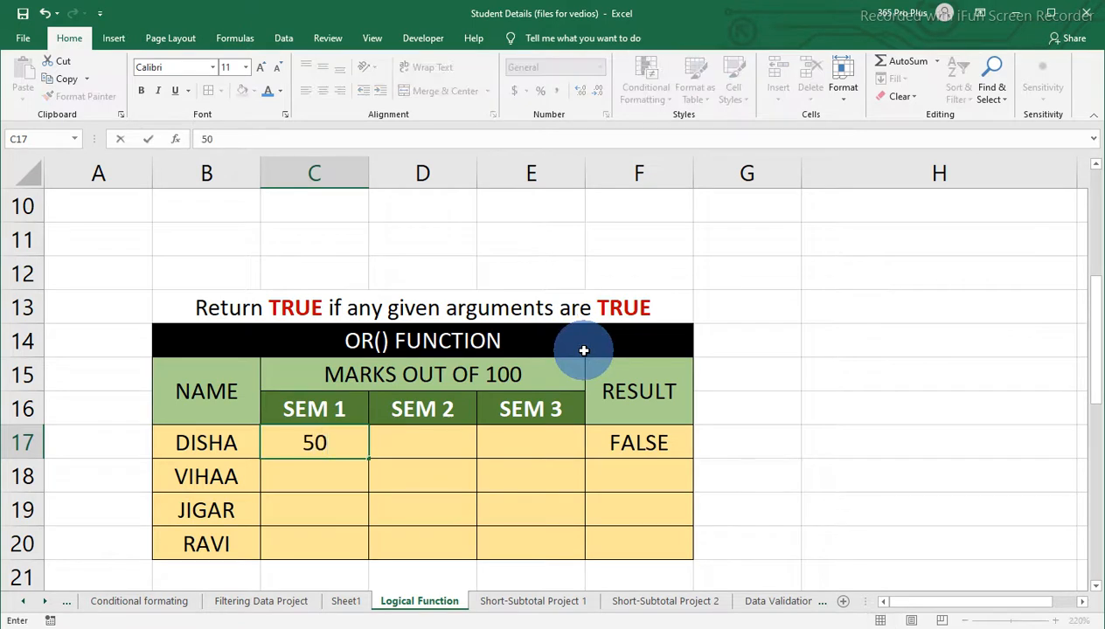
key(Return)
click(640, 450)
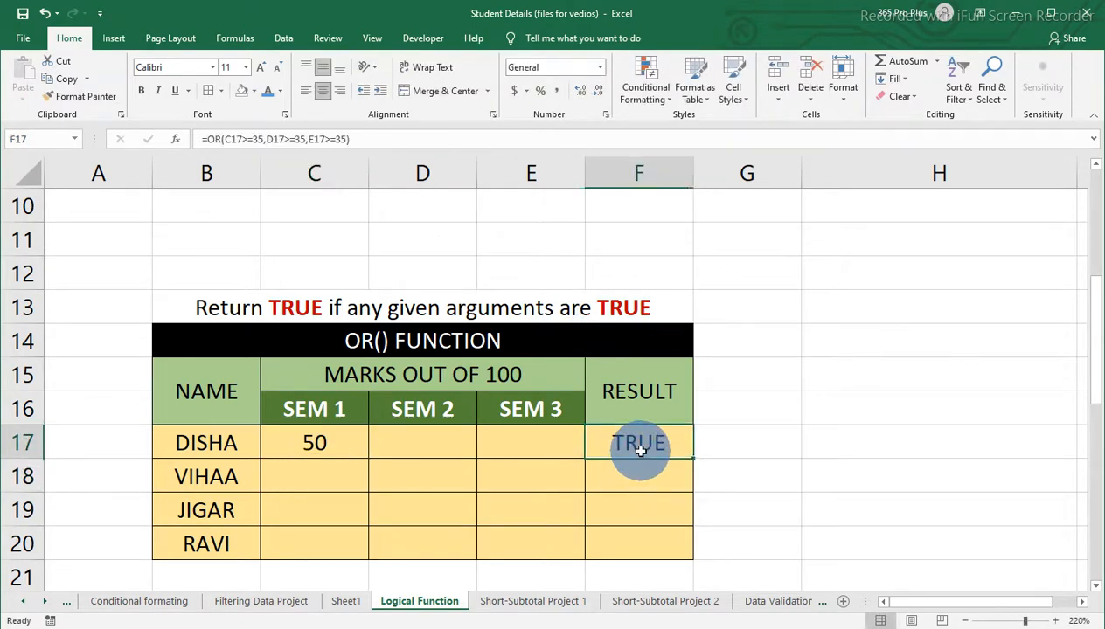
Enter 60 as the SEM 2 mark in D17 and 10 as the SEM 3 mark in E17.
click(346, 447)
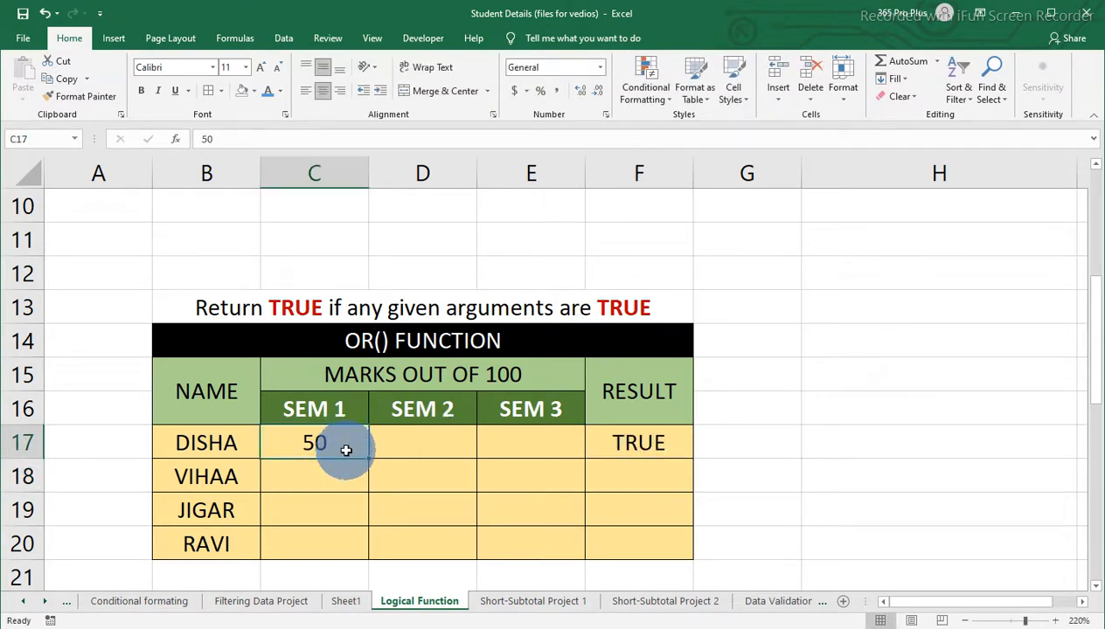
click(415, 450)
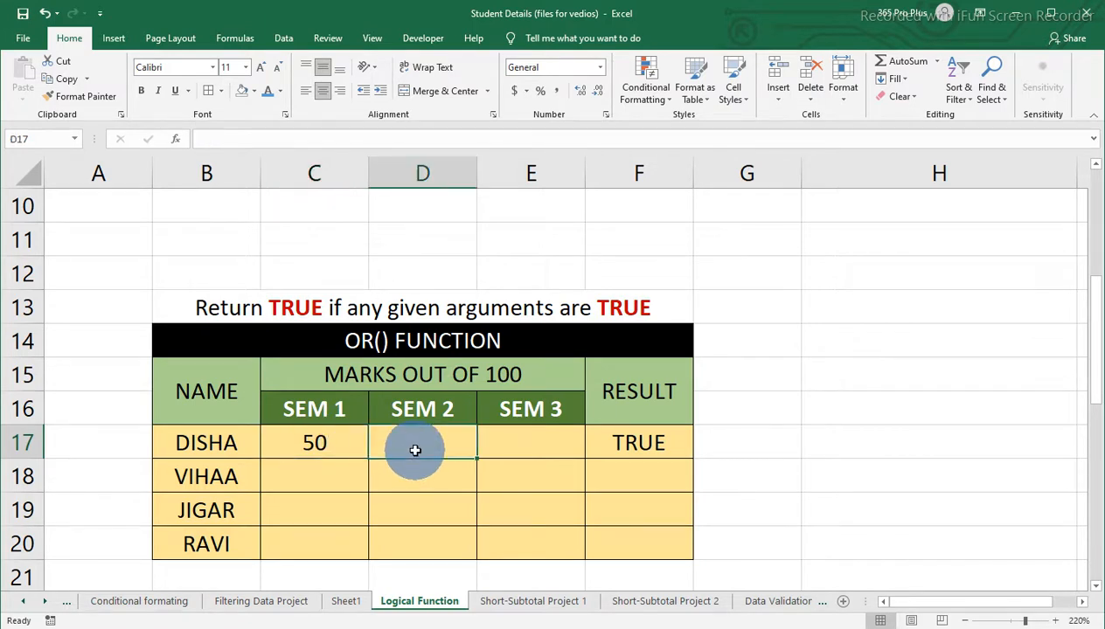
text(60)
key(Right)
text(10)
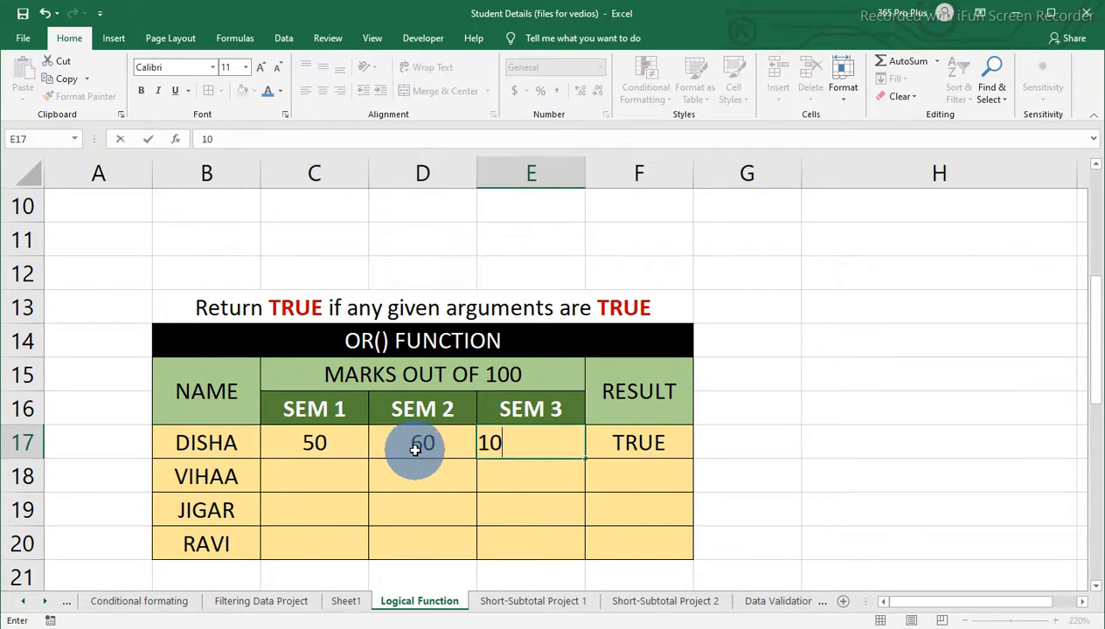
key(Return)
Change the first student's SEM 1 mark in C17 and SEM 2 mark in D17 to 10 each.
key(Up)
key(Left)
key(Left)
text(10)
key(Right)
text(10)
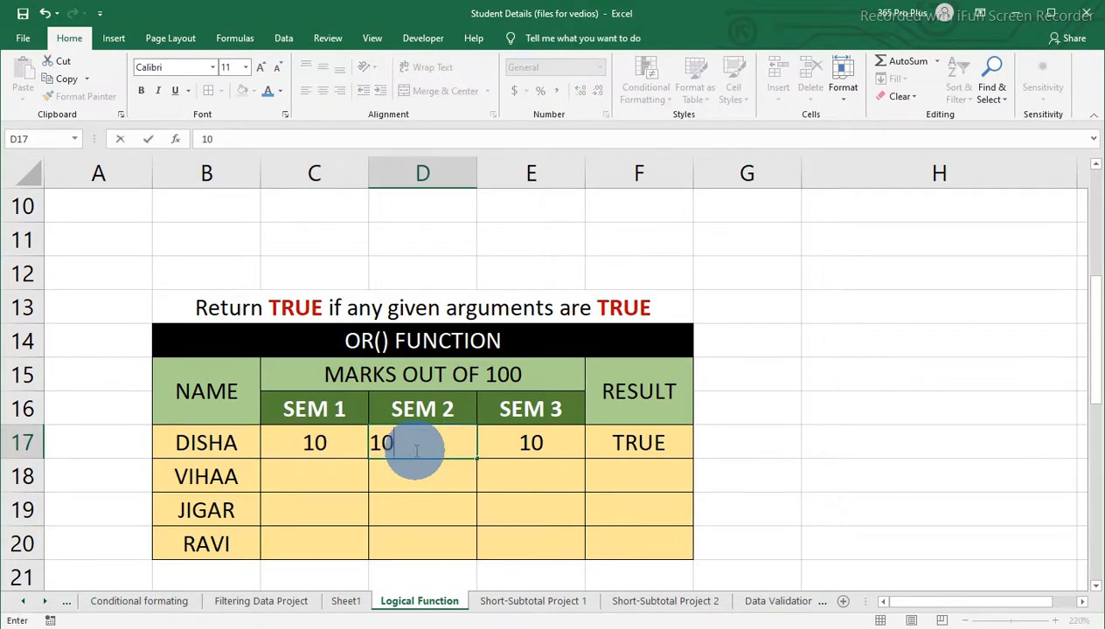
key(Right)
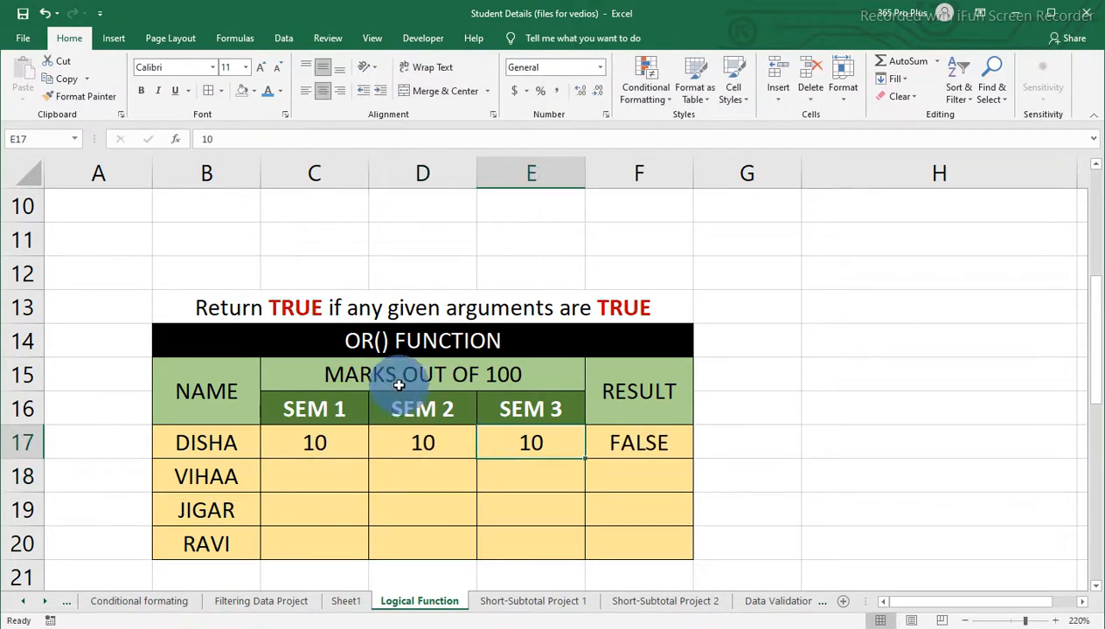
Review the first student's three semester marks in row 17 and the OR formula in F17.
click(328, 442)
click(446, 442)
click(524, 442)
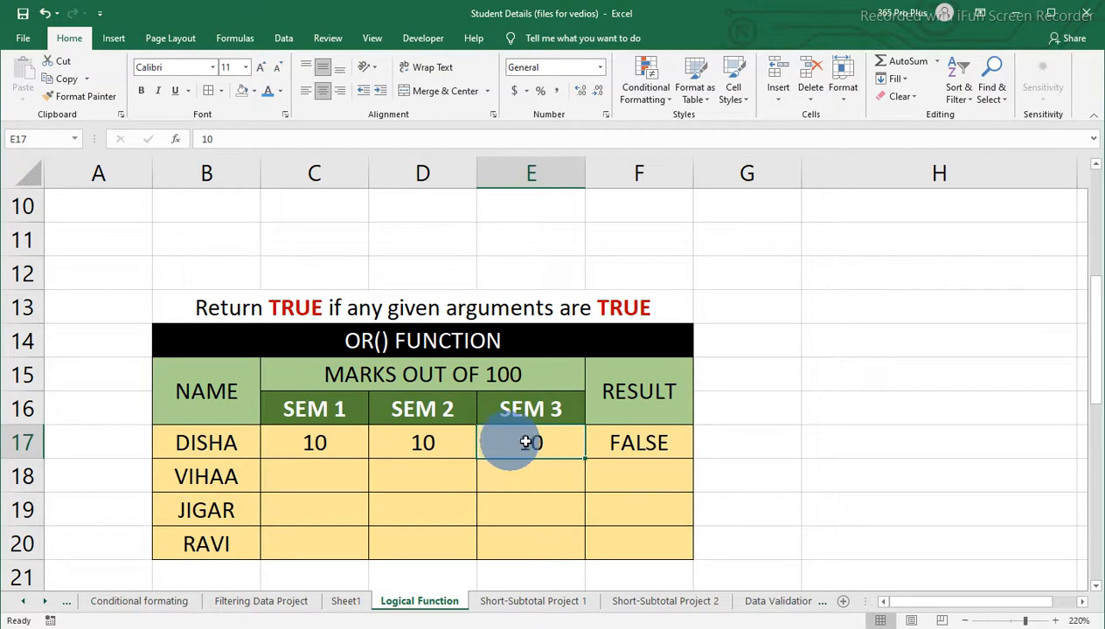
double_click(638, 453)
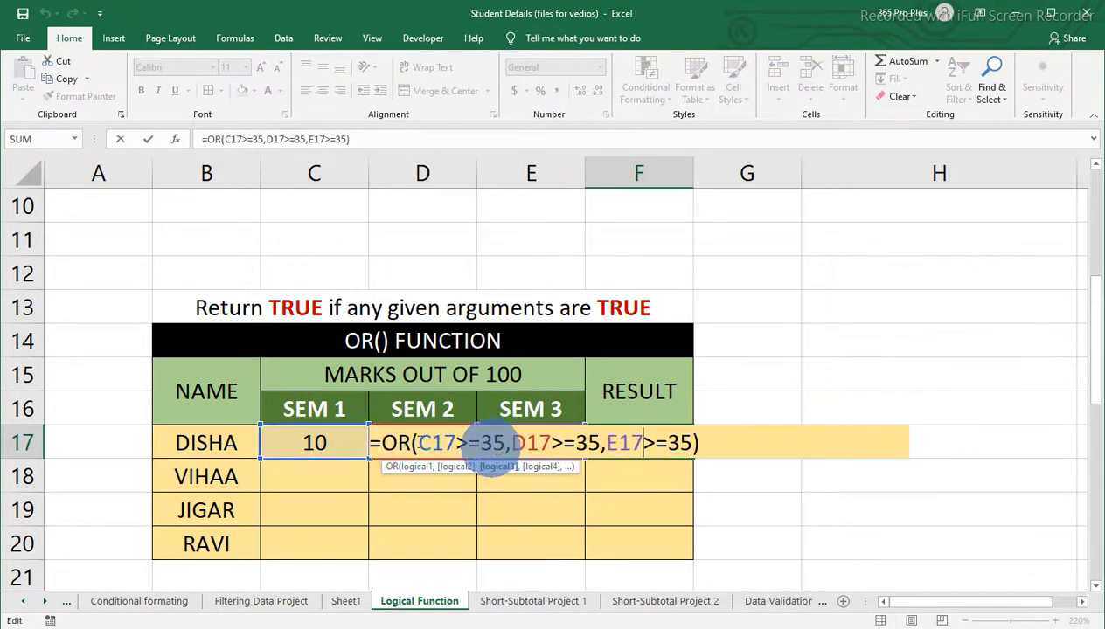
key(Escape)
Change the first student's SEM 2 mark in D17 to 80 and check the OR result in F17.
click(429, 450)
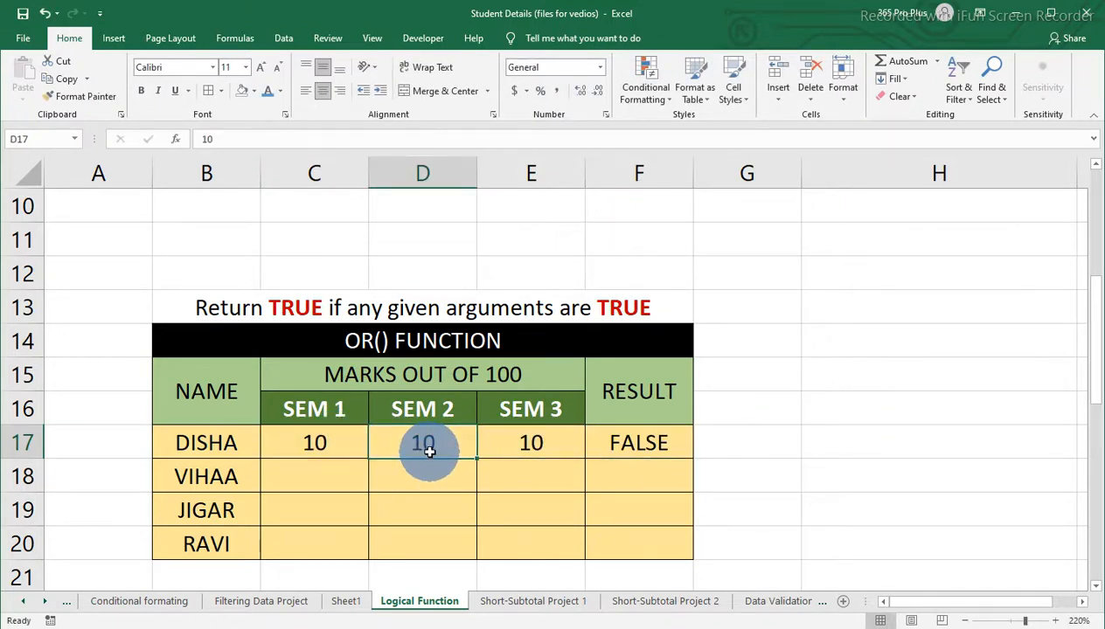
text(8)
key(Return)
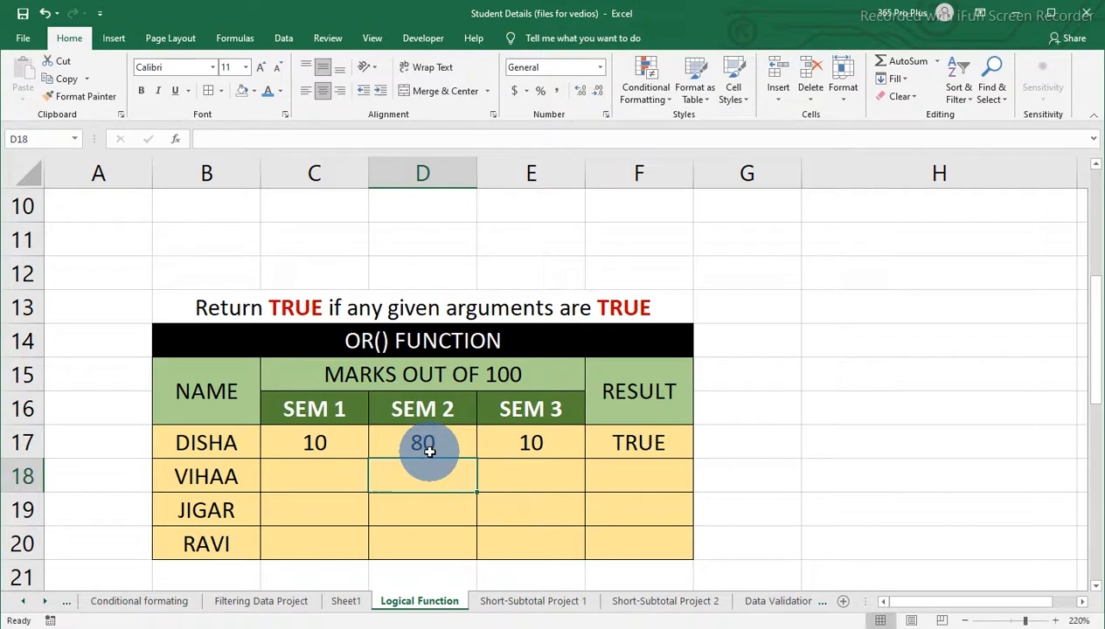
click(633, 444)
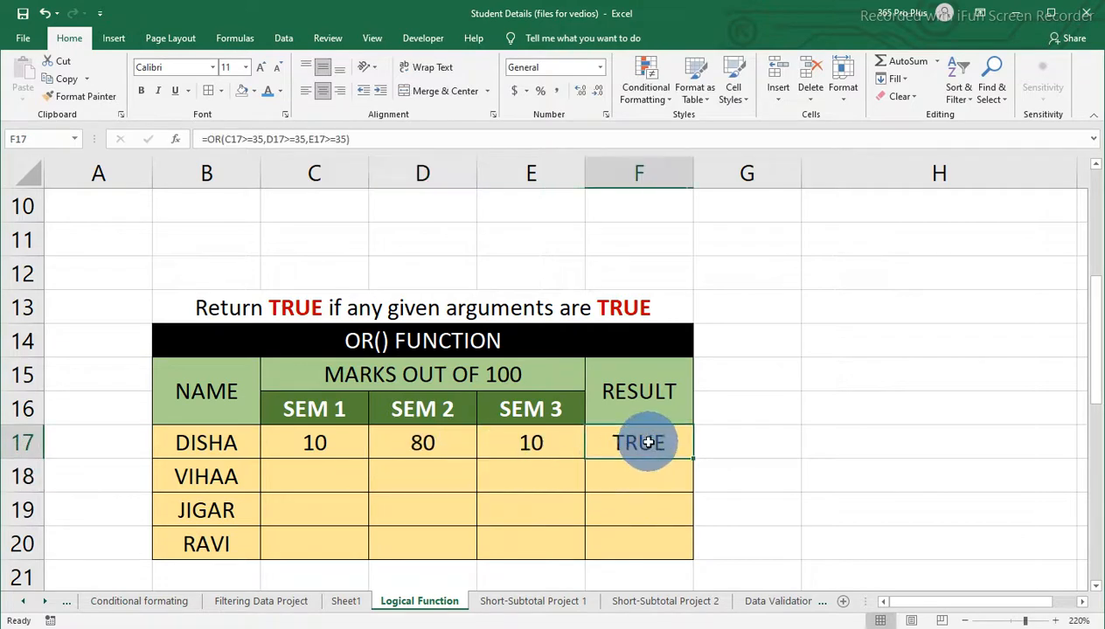
click(398, 446)
click(629, 450)
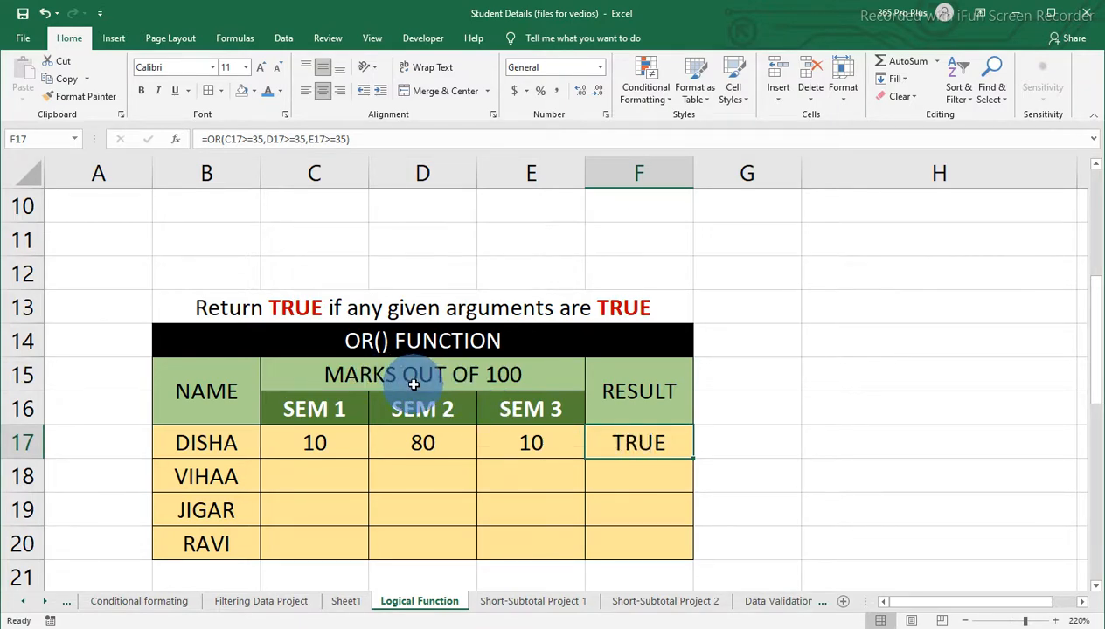
In the IF() function marksheet, set the first student's mark in E29 to 35 and manually enter FAIL as the result in F29.
scroll(413, 385, down, 4)
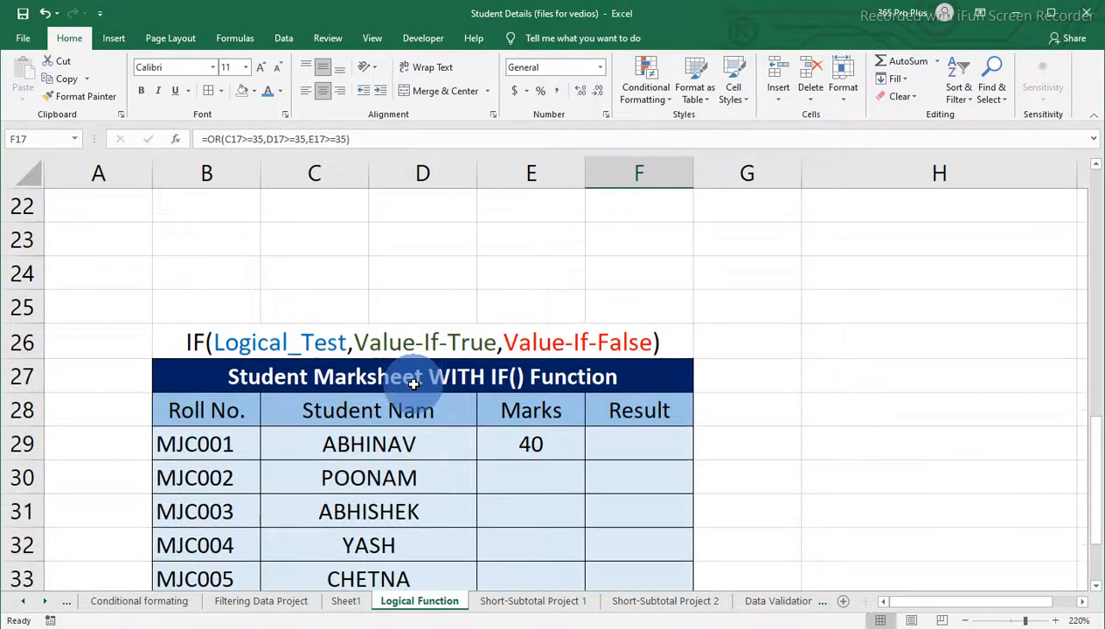
scroll(413, 384, down, 1)
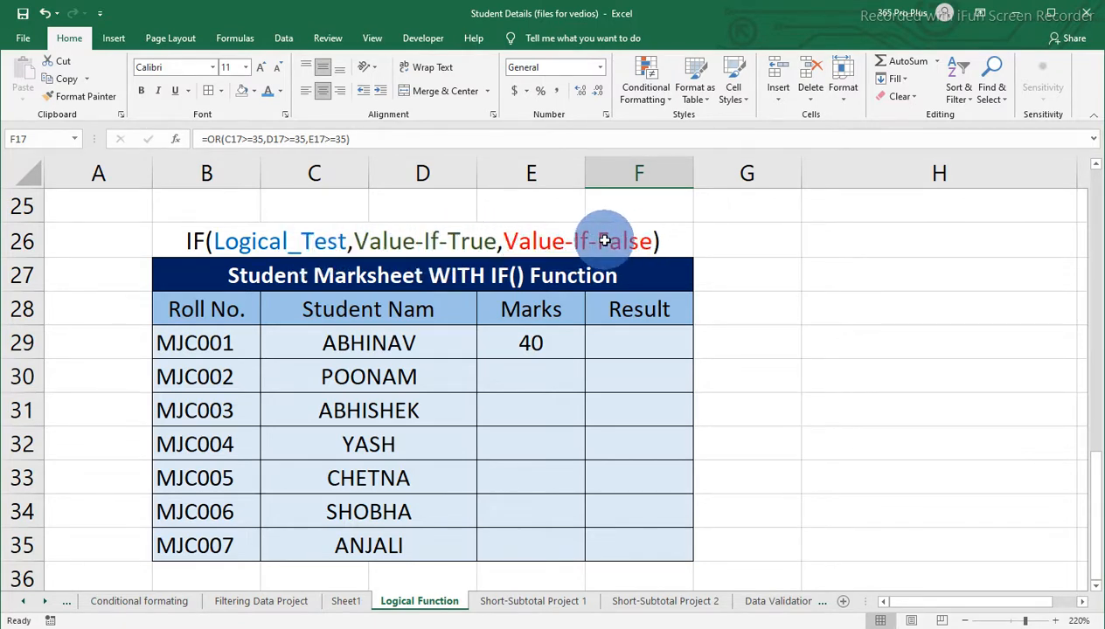
scroll(599, 305, up, 4)
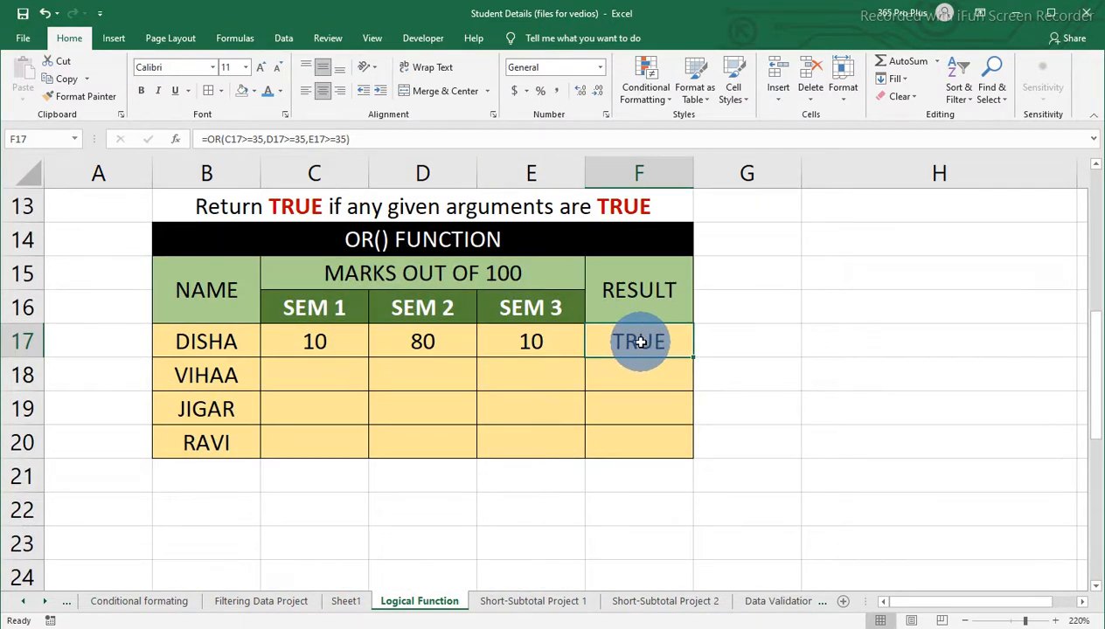
scroll(640, 343, down, 4)
click(525, 342)
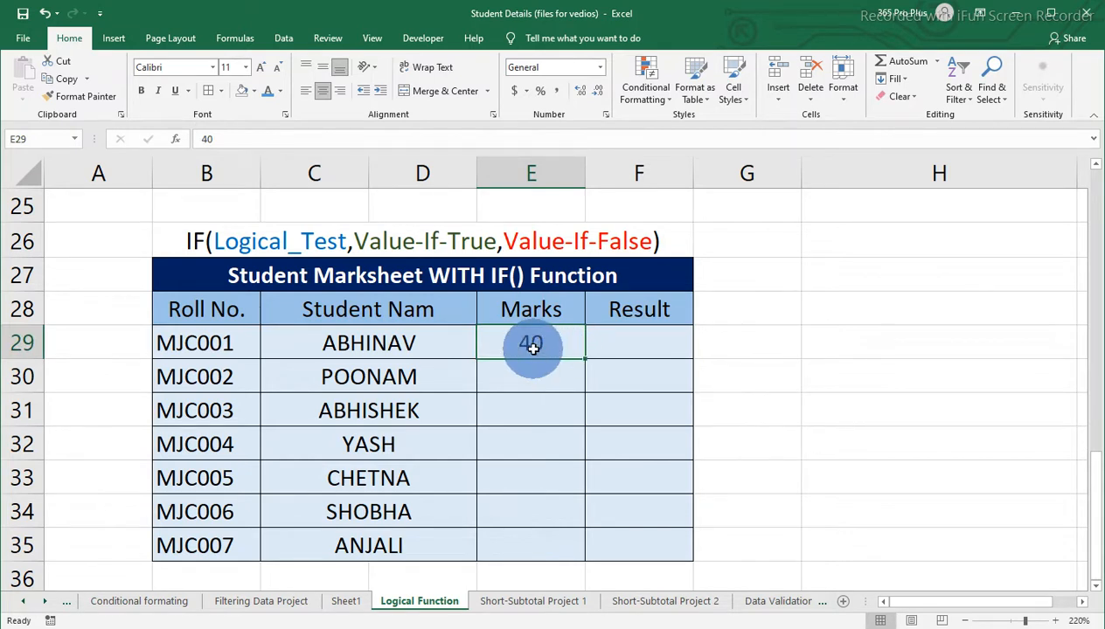
click(612, 345)
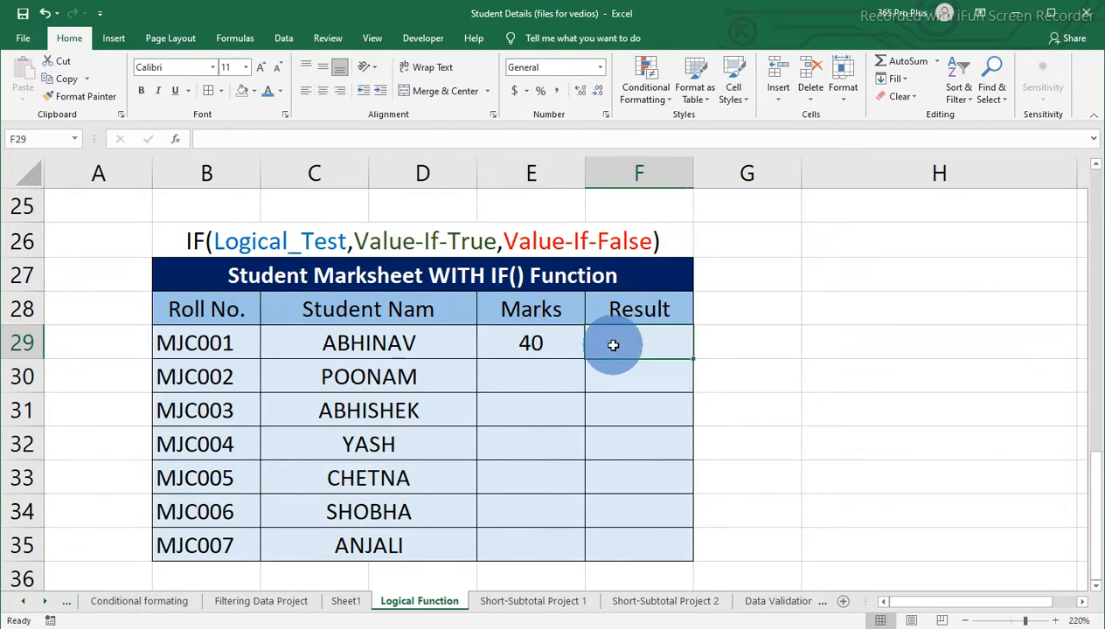
key(Left)
text(35)
key(Tab)
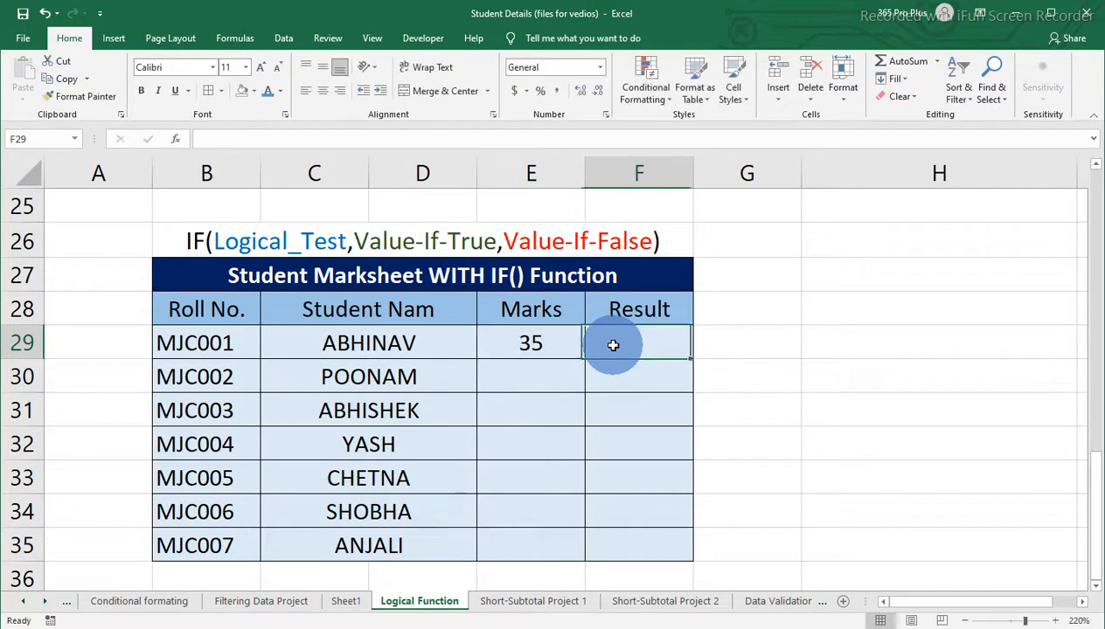
text(FAIL)
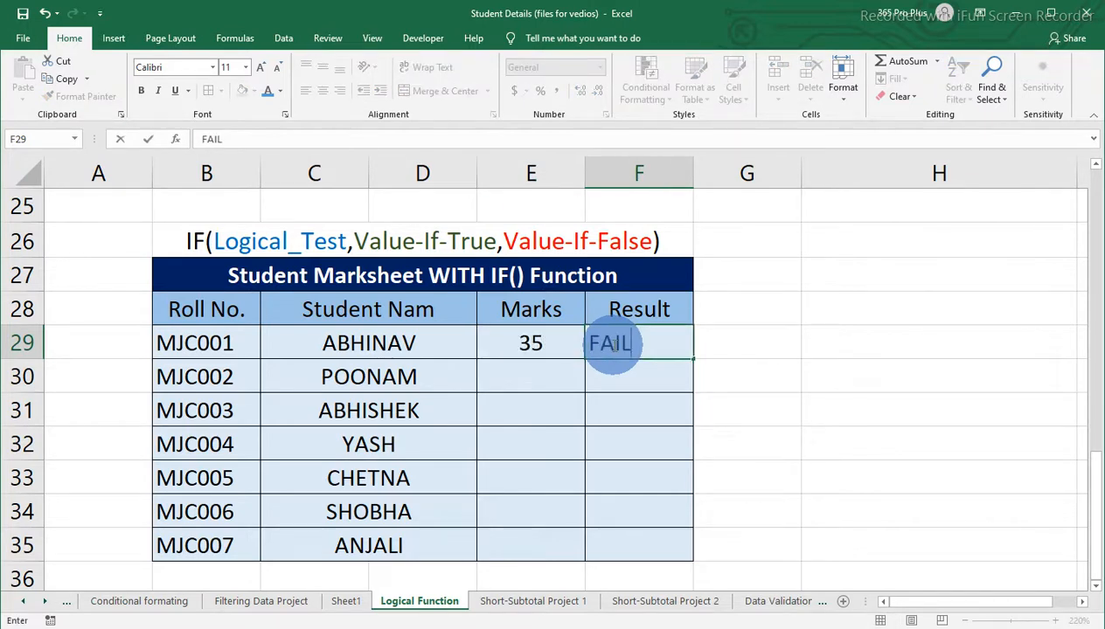
key(Return)
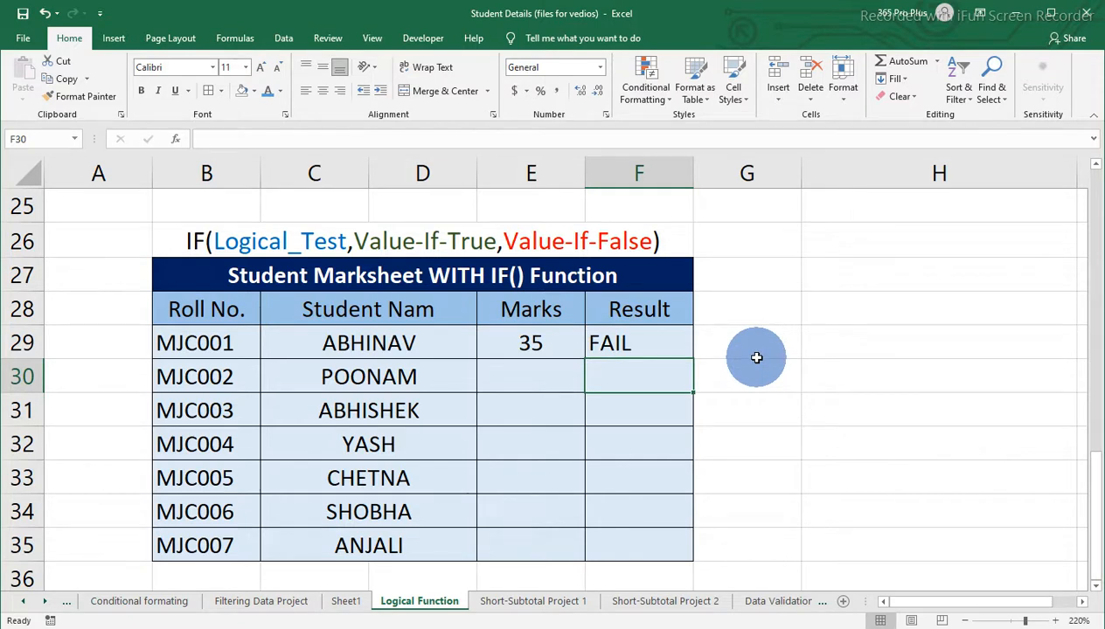
Set the first student's mark in E29 to 40 and manually enter PASS as the result in F29.
key(Up)
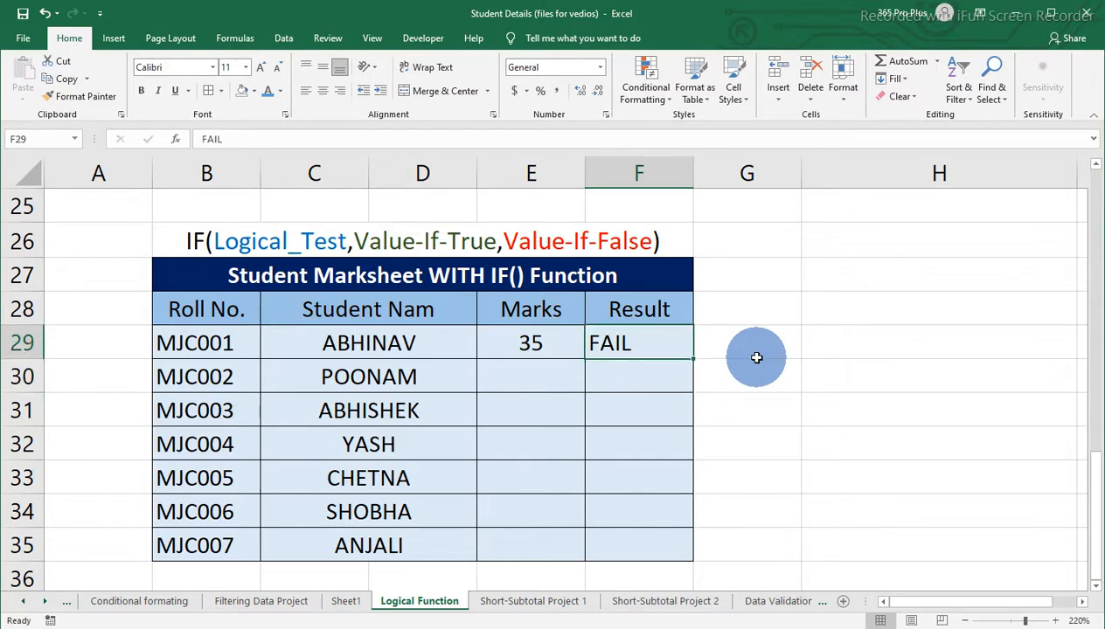
key(Down)
key(Left)
key(Up)
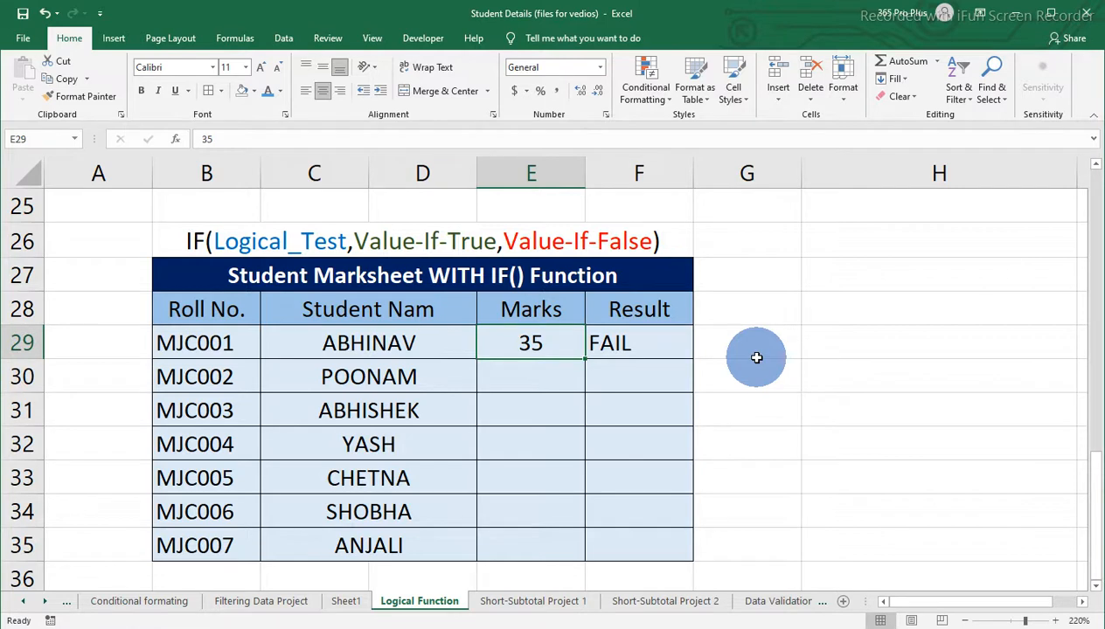
text(40)
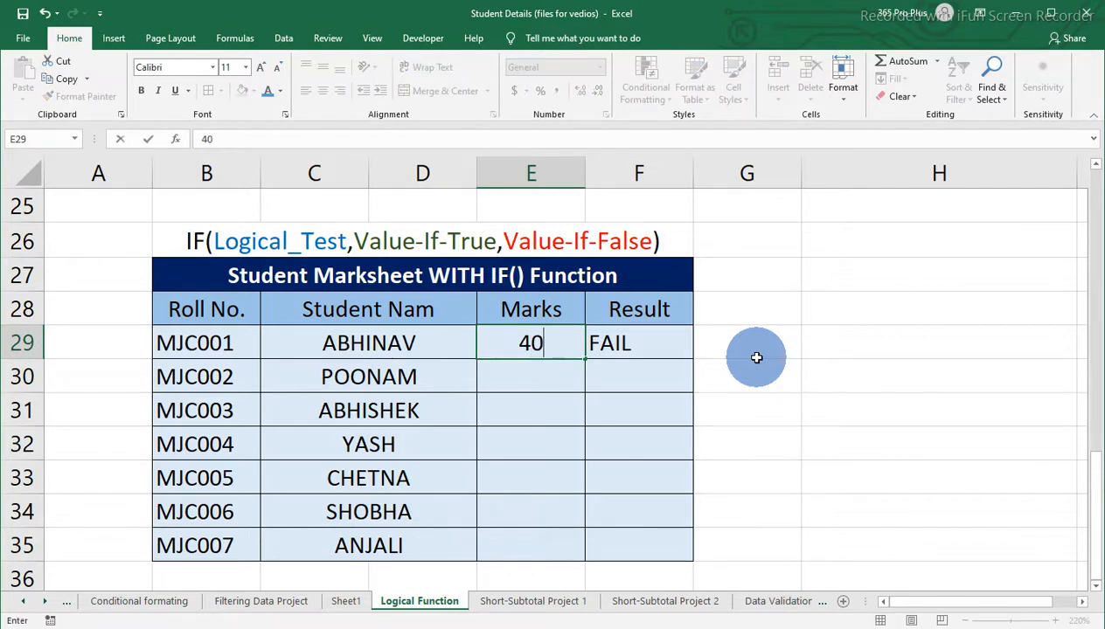
key(Tab)
text(PASS)
key(Return)
key(Up)
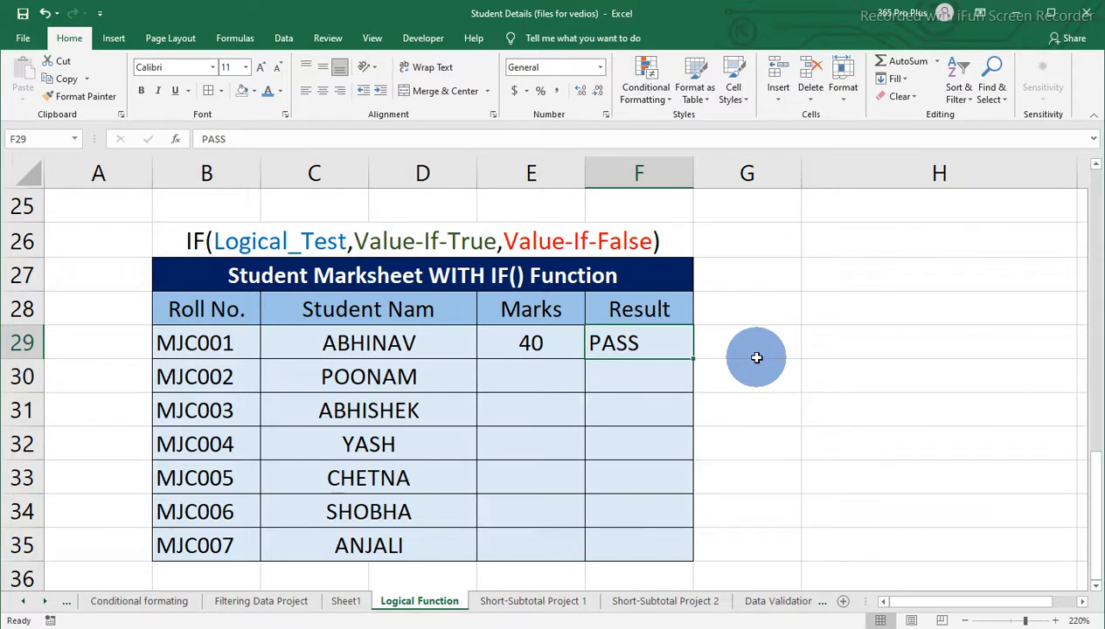
Replace the manual result in F29 with the formula =IF(E29>=35,"PASS","FAIL").
key(Delete)
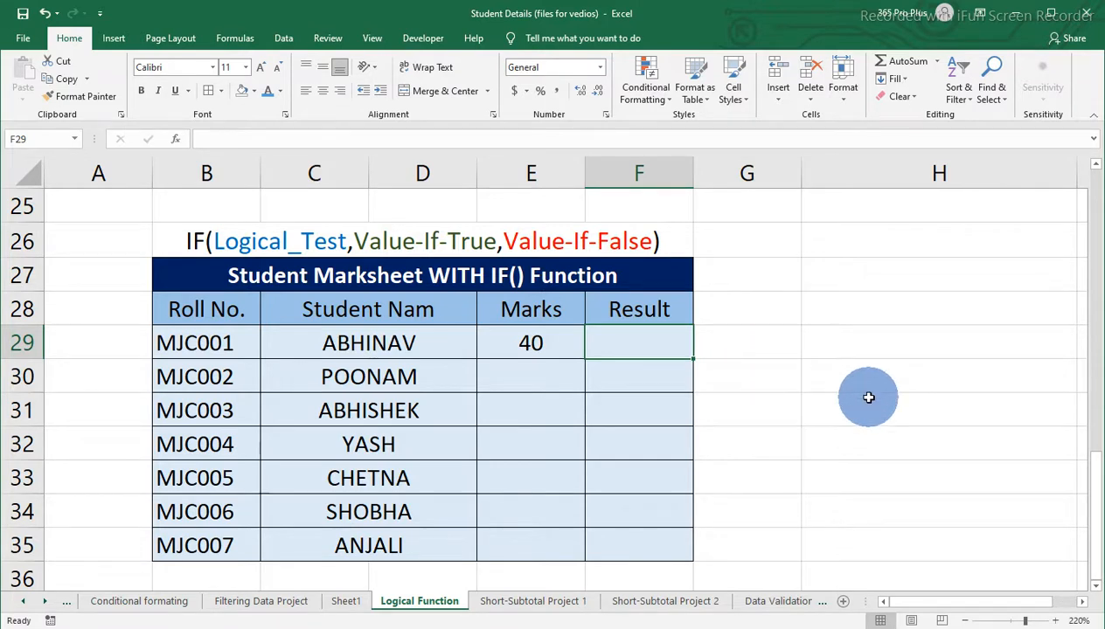
text(=IF(E29)
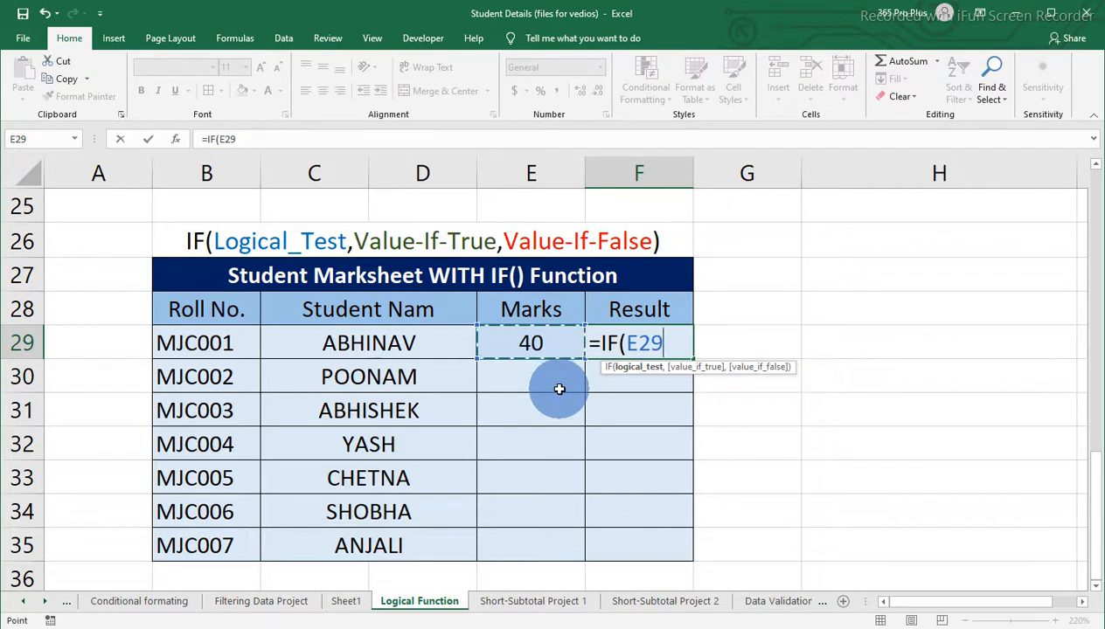
text(>=35)
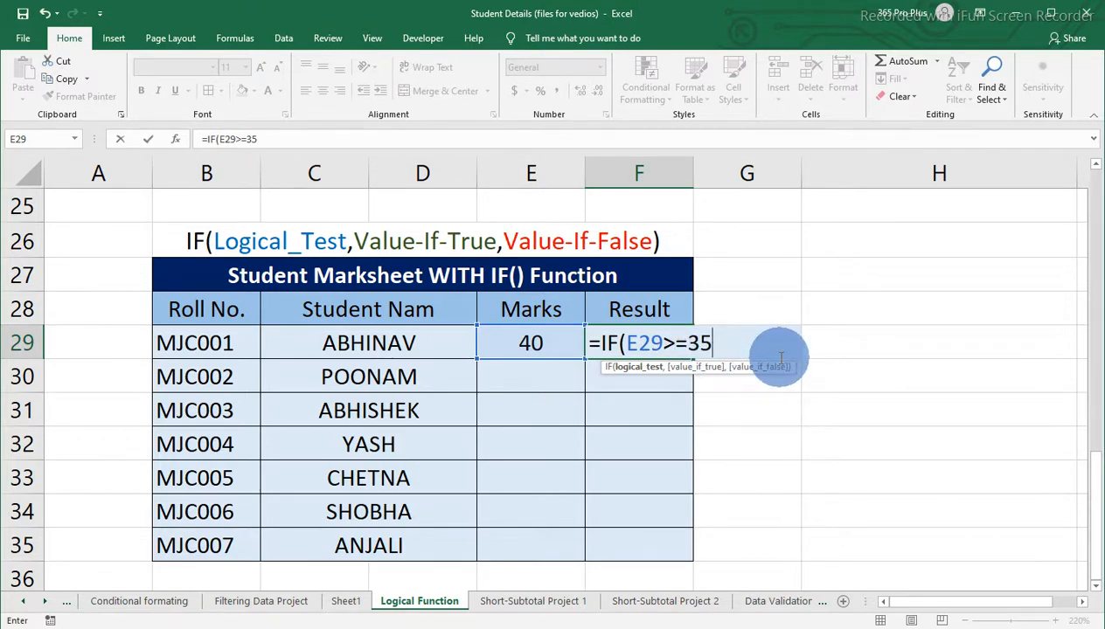
text(,)
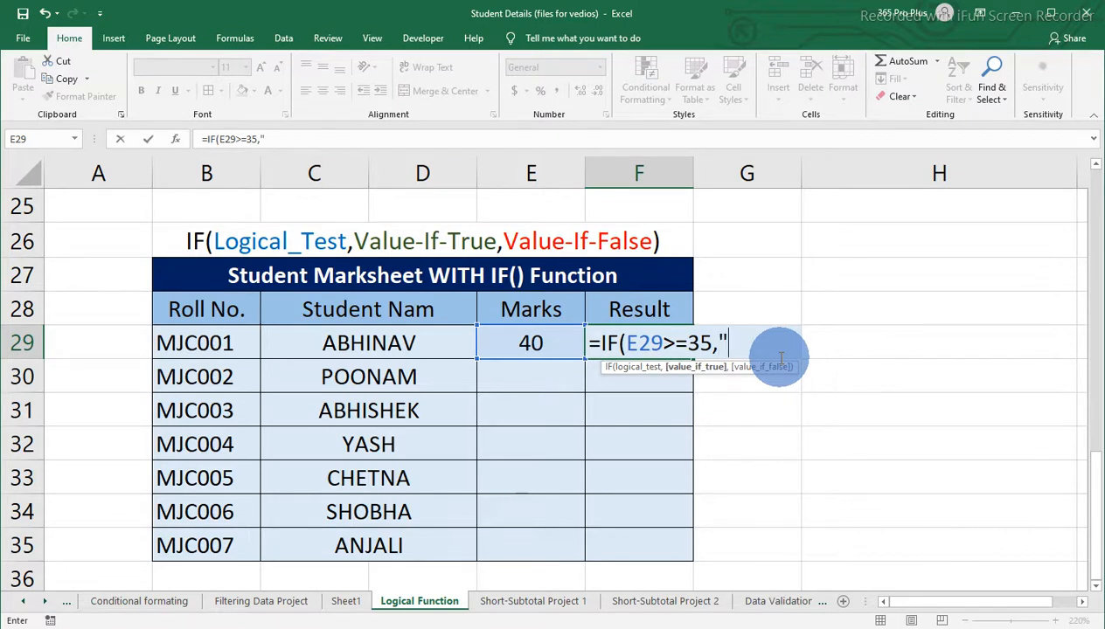
text("PASS)
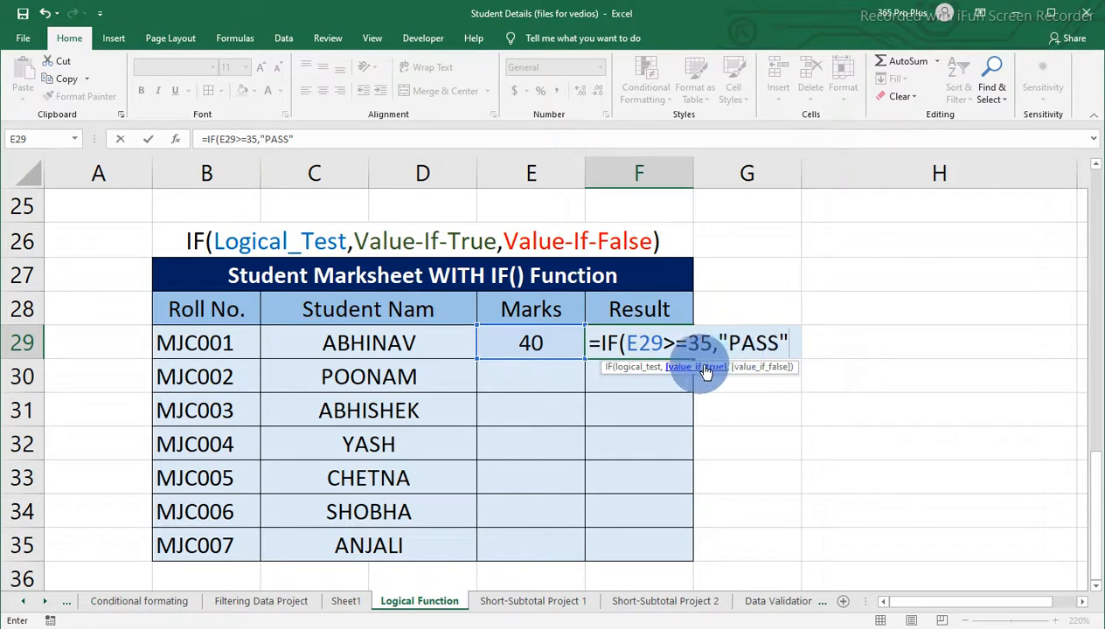
text(,)
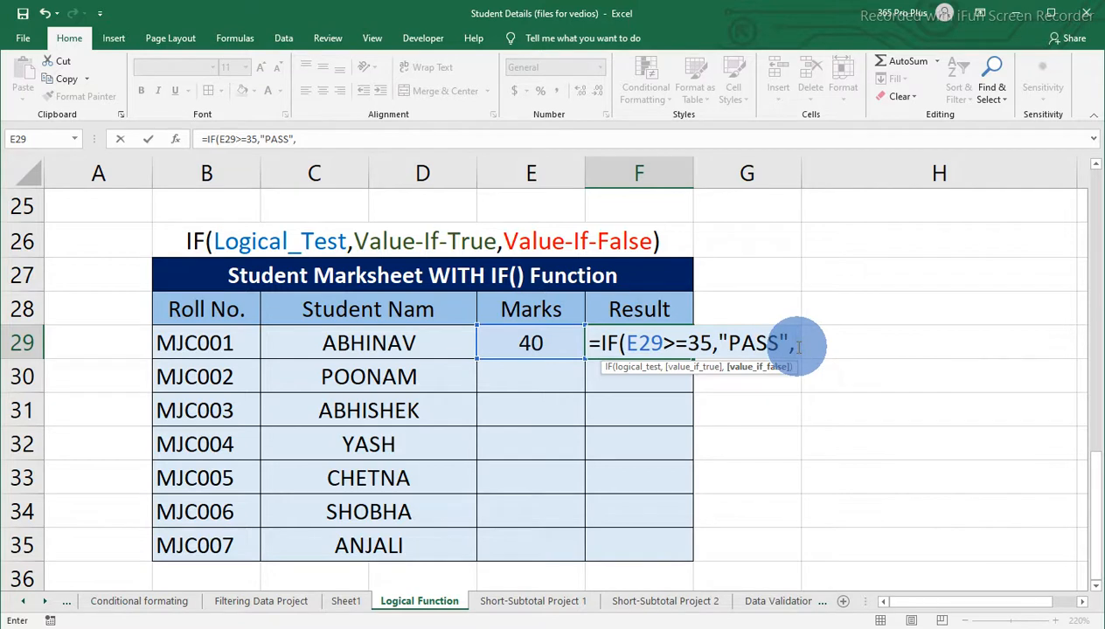
text("FAIL")
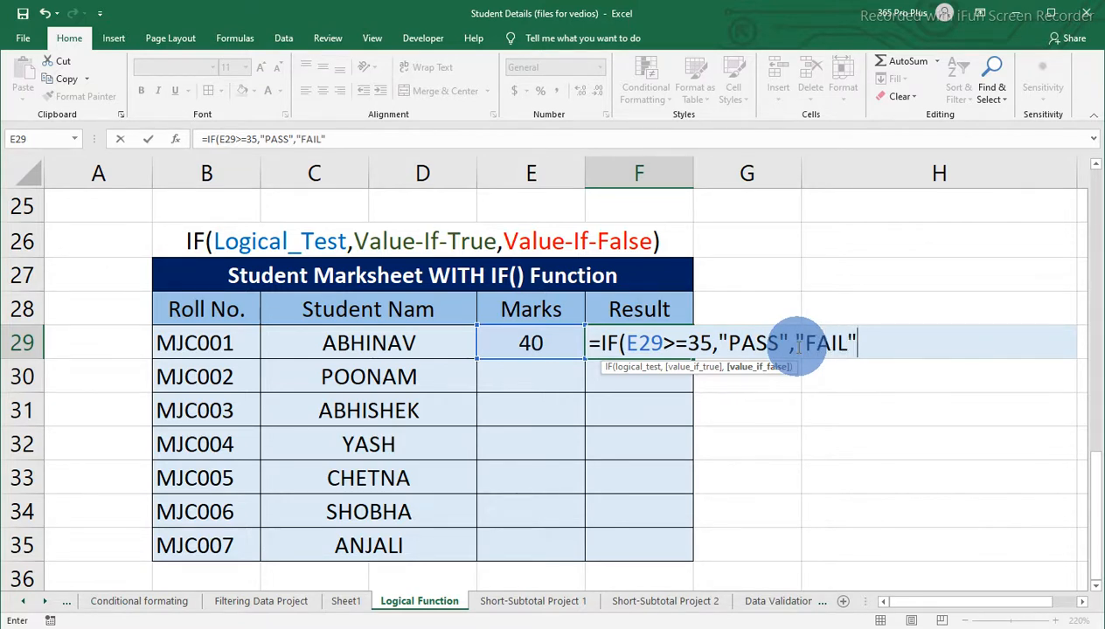
text())
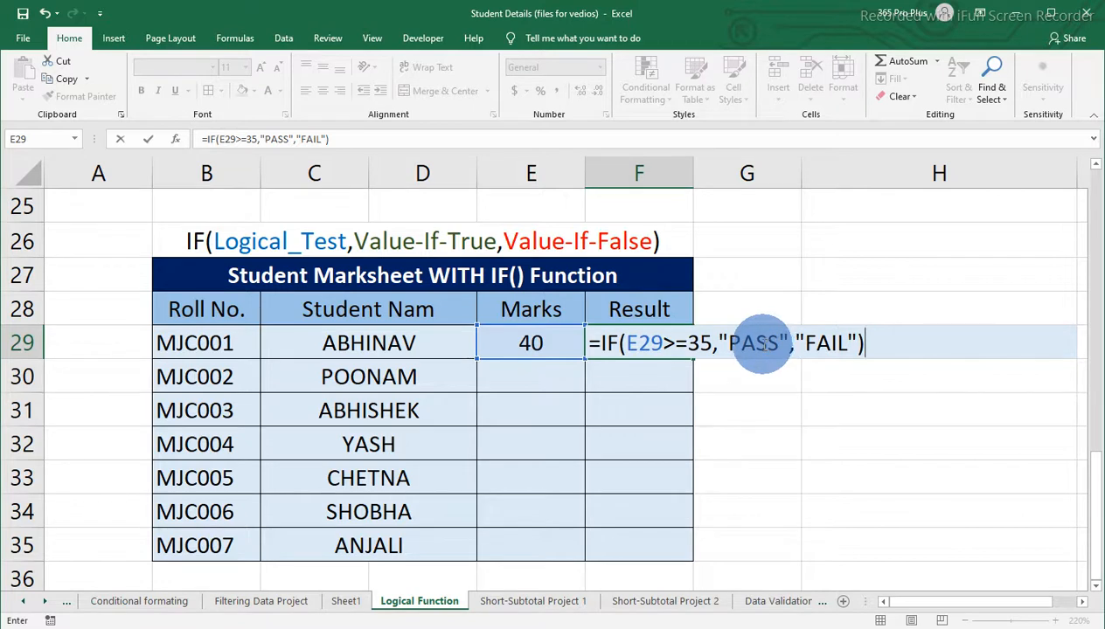
key(Return)
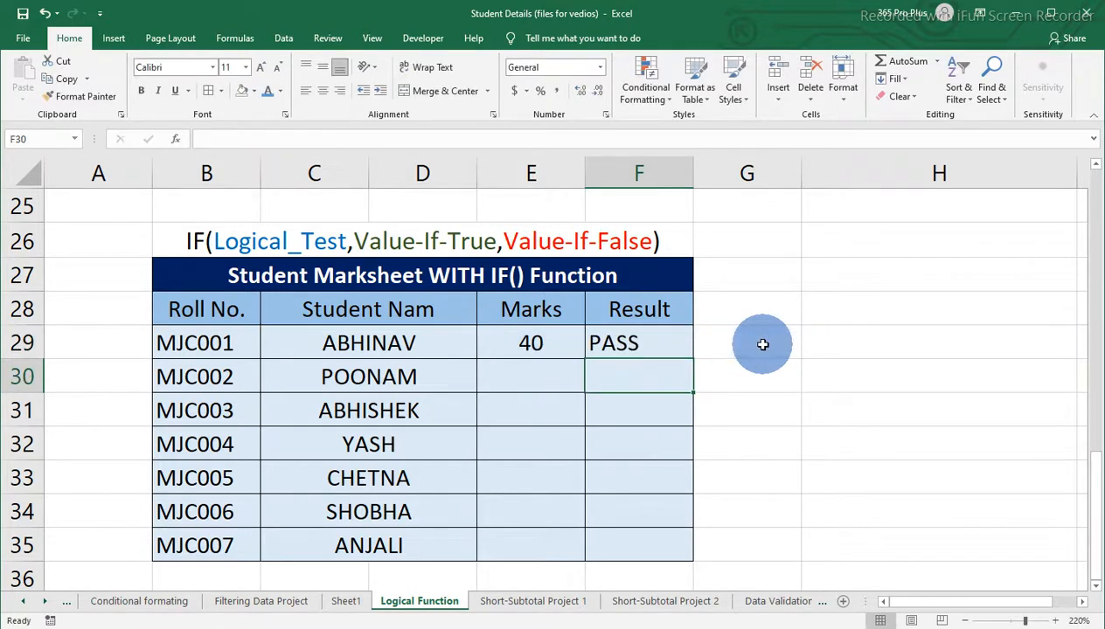
Inspect the IF result in F29 and set the first student's mark in E29 to 20 to test the formula.
click(659, 344)
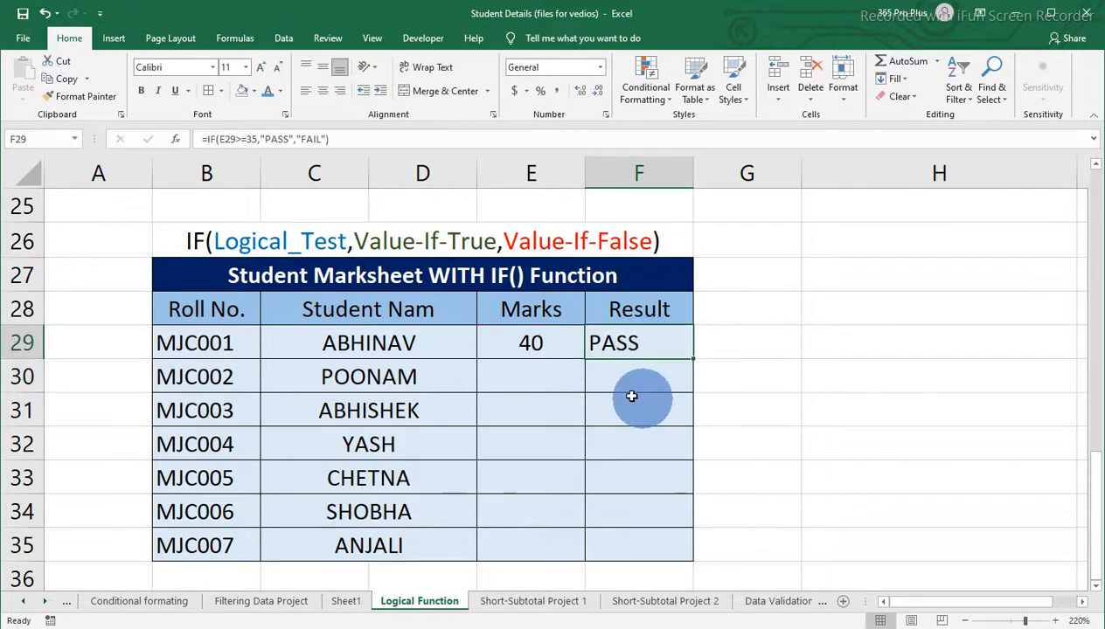
click(535, 350)
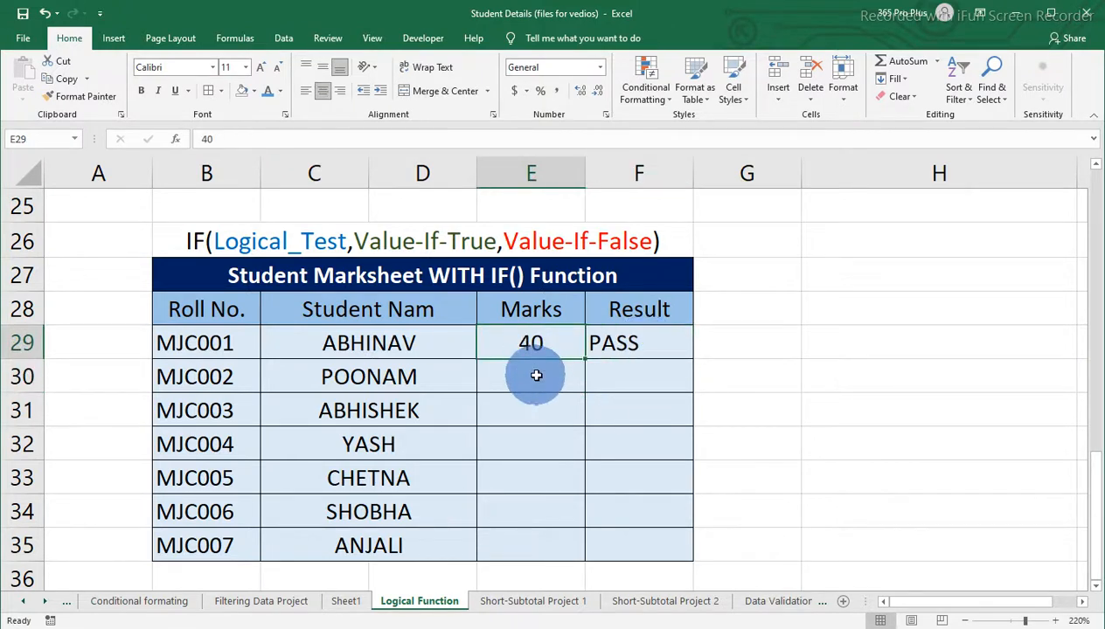
text(20)
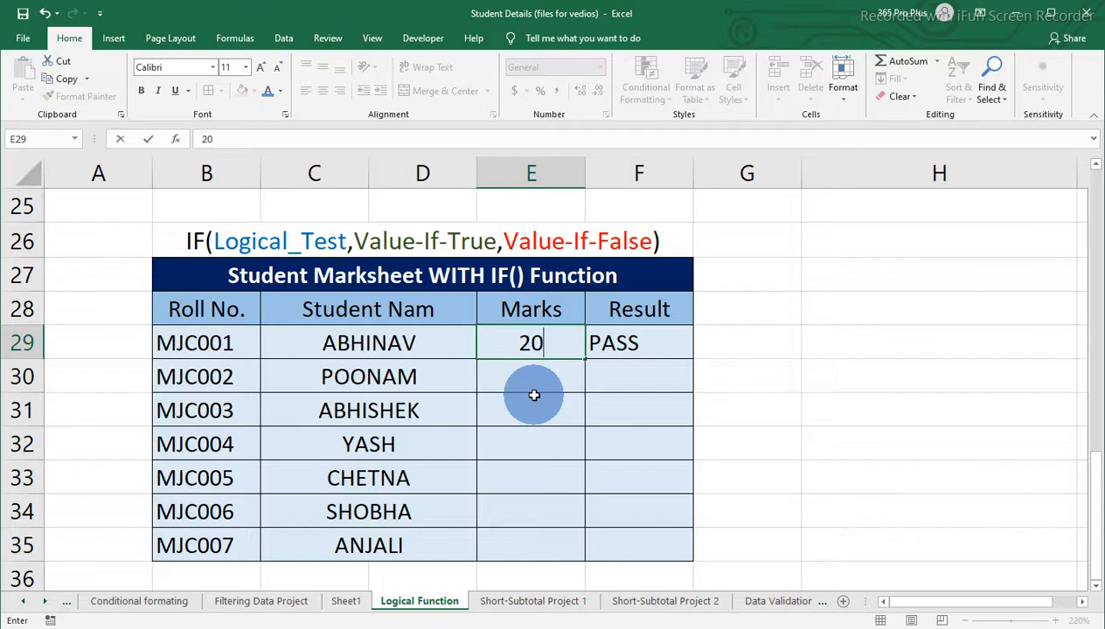
key(Return)
Review the IF formula in F29 against the mark in E29, leaving the formula as it is.
key(Up)
key(Right)
key(F2)
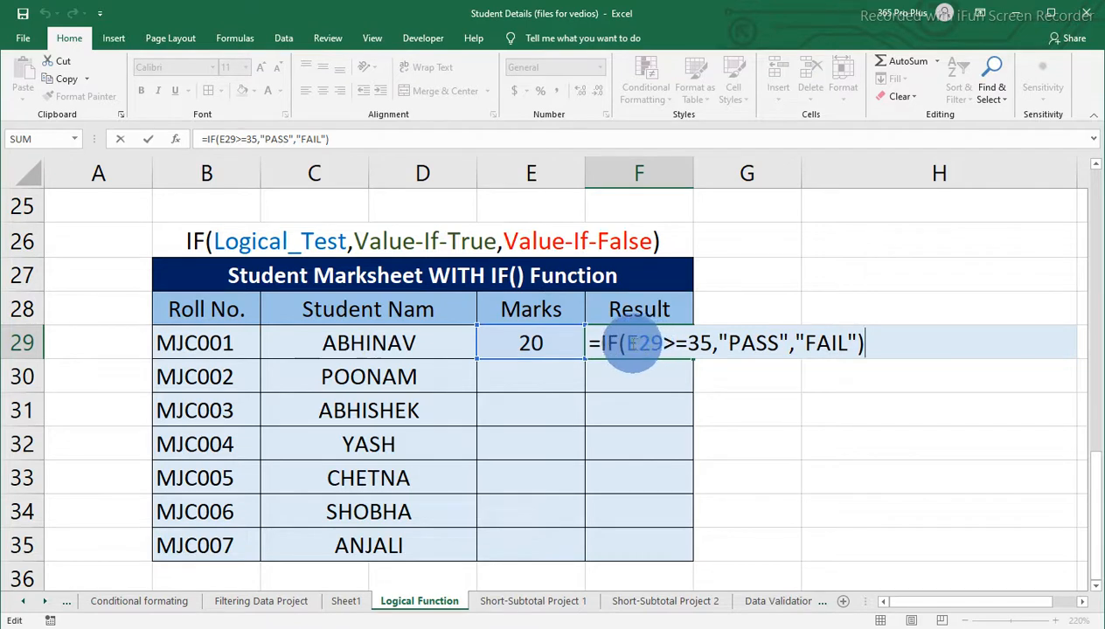
double_click(645, 343)
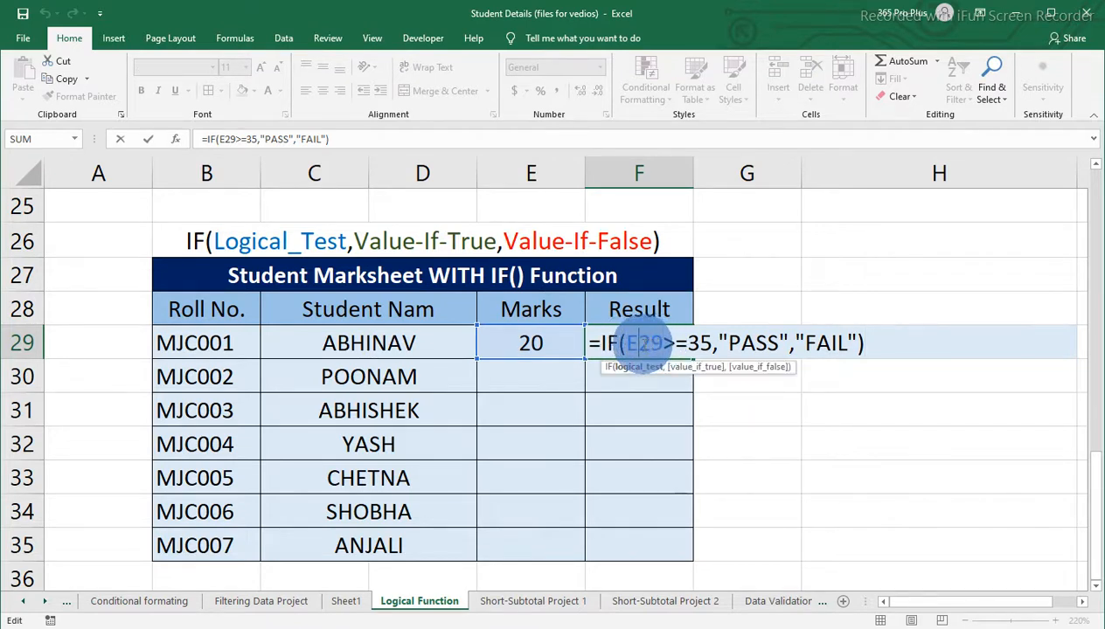
click(532, 344)
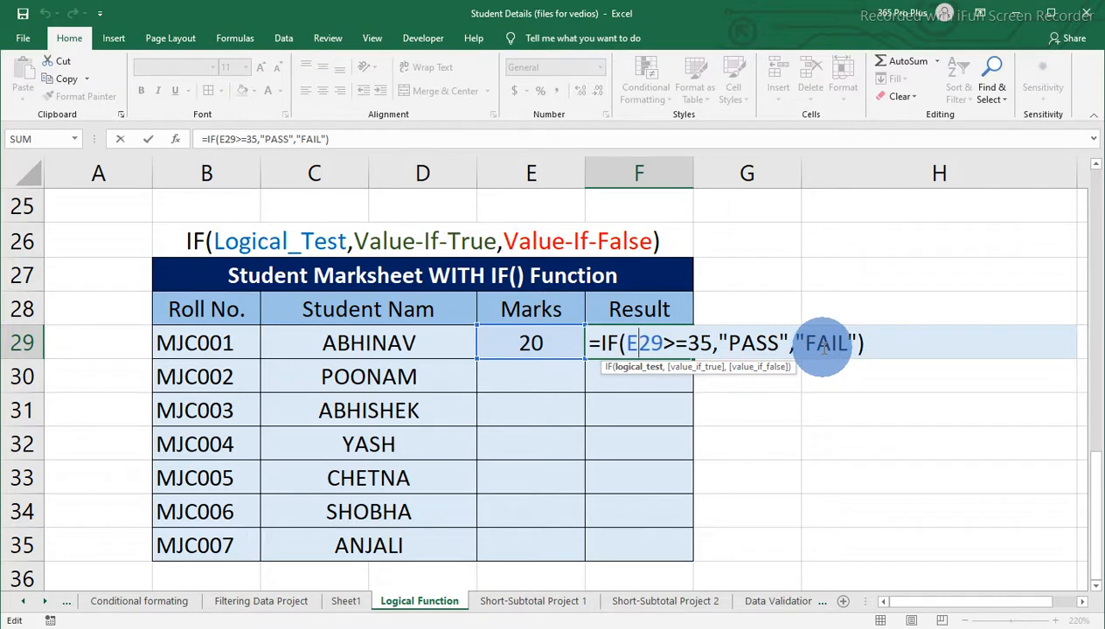
key(Return)
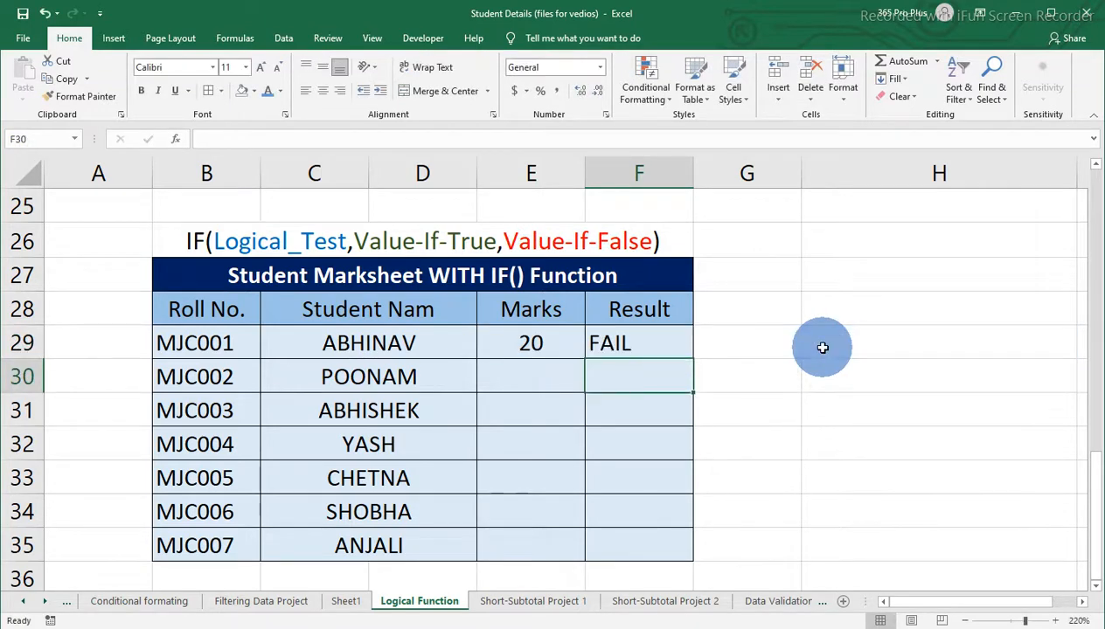
Test the IF formula by setting the first student's mark in E29 to 10 and replacing it with 60.
key(Up)
key(Left)
text(10)
key(Return)
key(Up)
text(60)
key(Return)
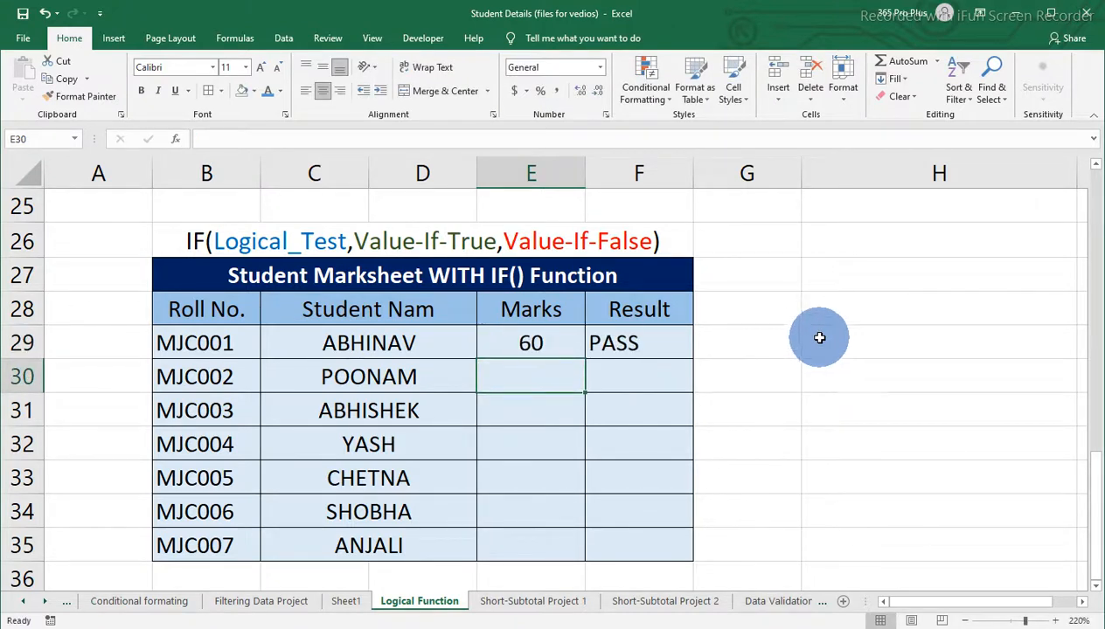
Fill the IF formula from F29 down through F35 and enter the marks 50 in E30 and 20 in E31.
click(666, 346)
drag(693, 360, 696, 559)
click(542, 381)
text(50)
key(Return)
text(20)
key(Return)
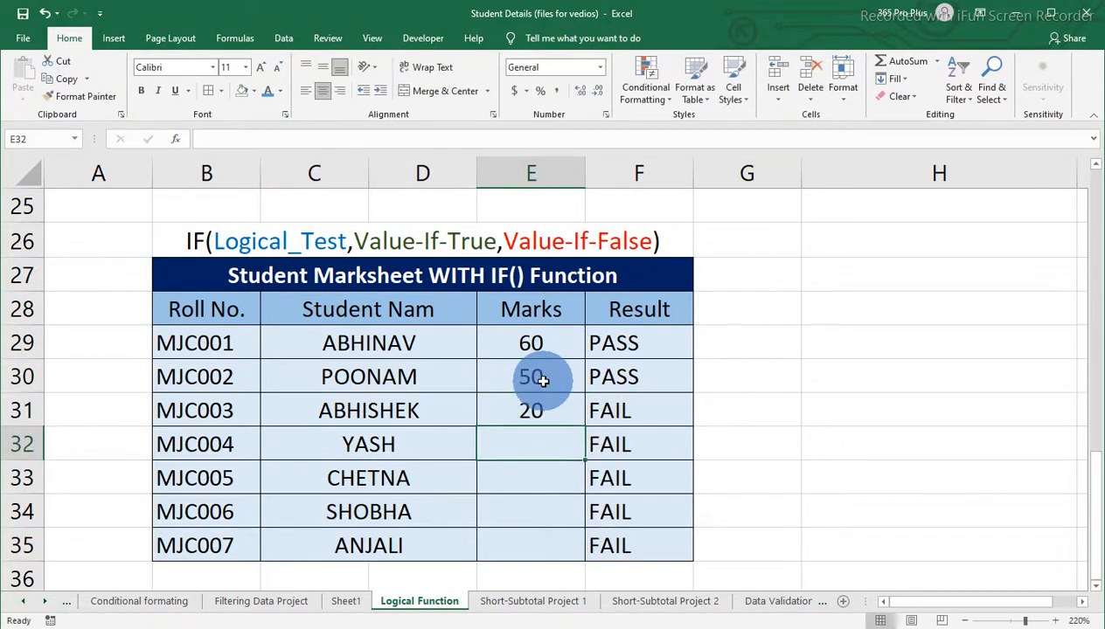
Enter the remaining students' marks 50, 60, 90 and 10 in cells E32 to E35.
text(50)
key(Return)
text(60)
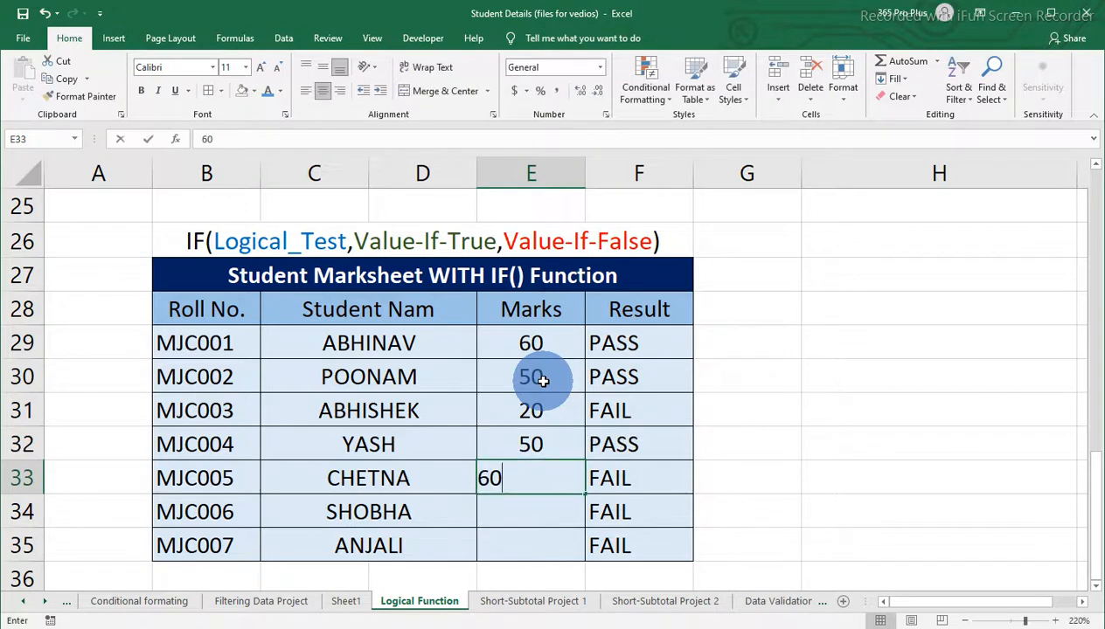
key(Return)
text(90)
key(Return)
text(10)
key(Up)
key(Up)
key(Up)
key(Up)
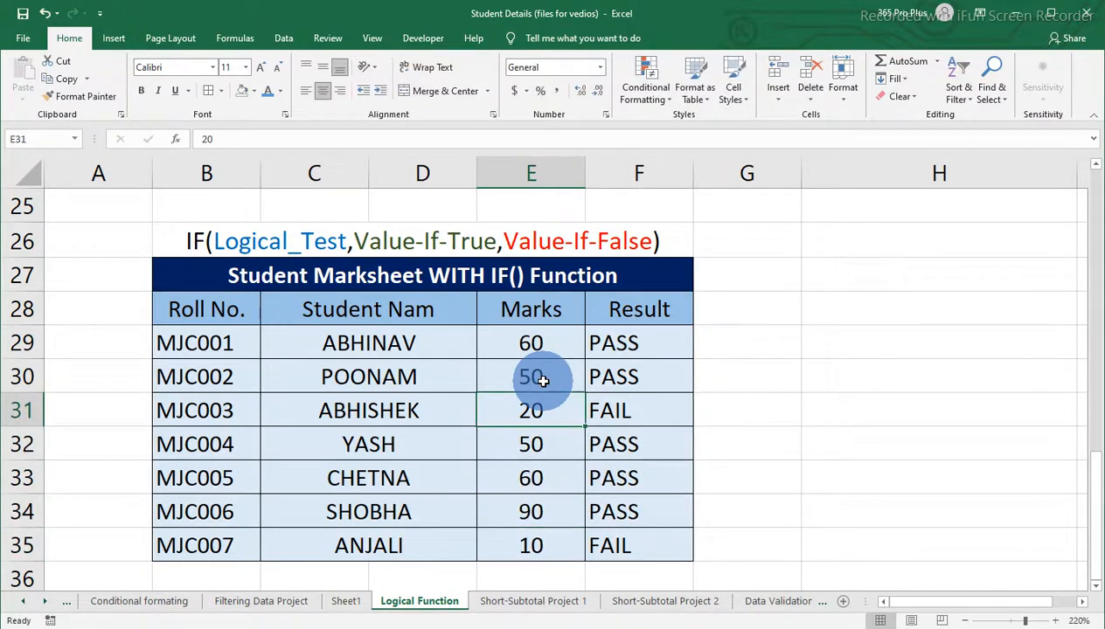
Compare the IF formula in F29 with the copied one in F30, reviewing its arguments and leaving it as it is.
click(667, 352)
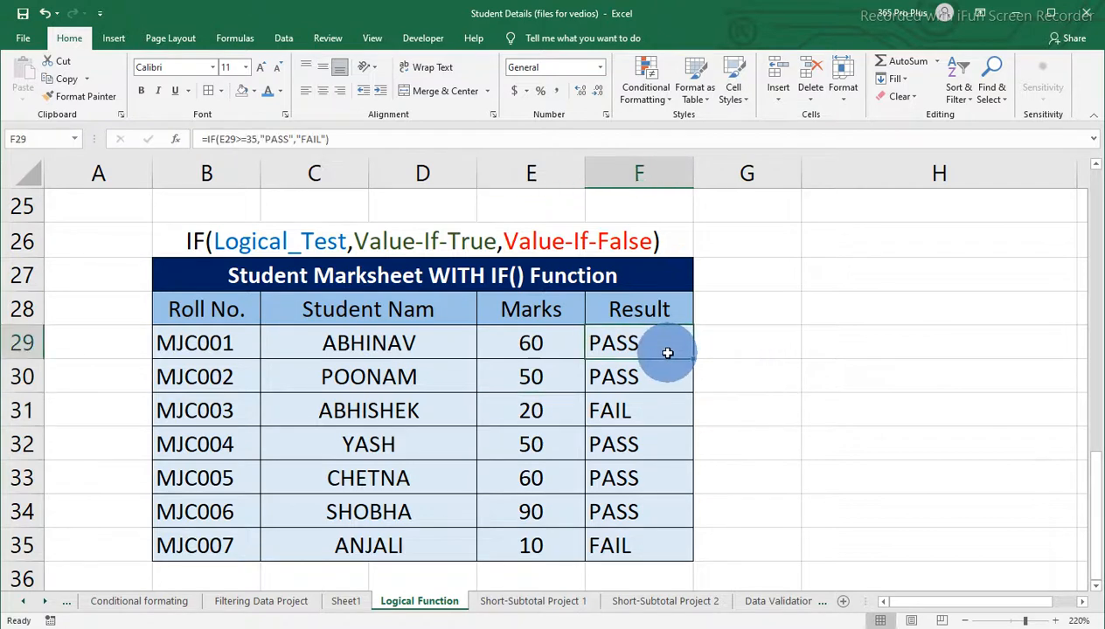
click(648, 378)
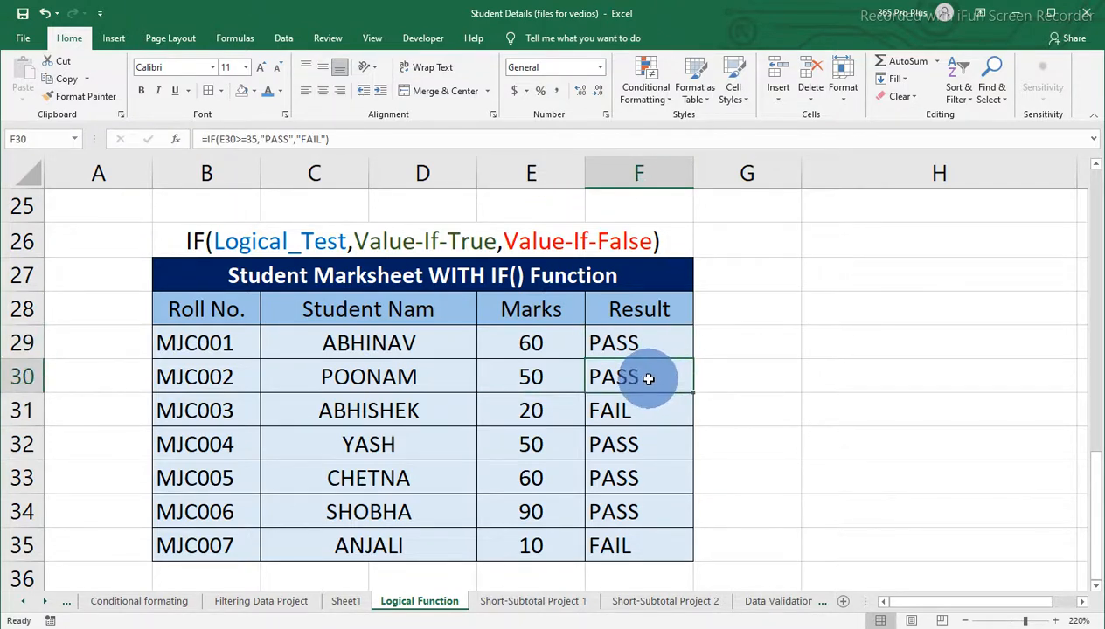
double_click(651, 377)
drag(602, 375, 861, 378)
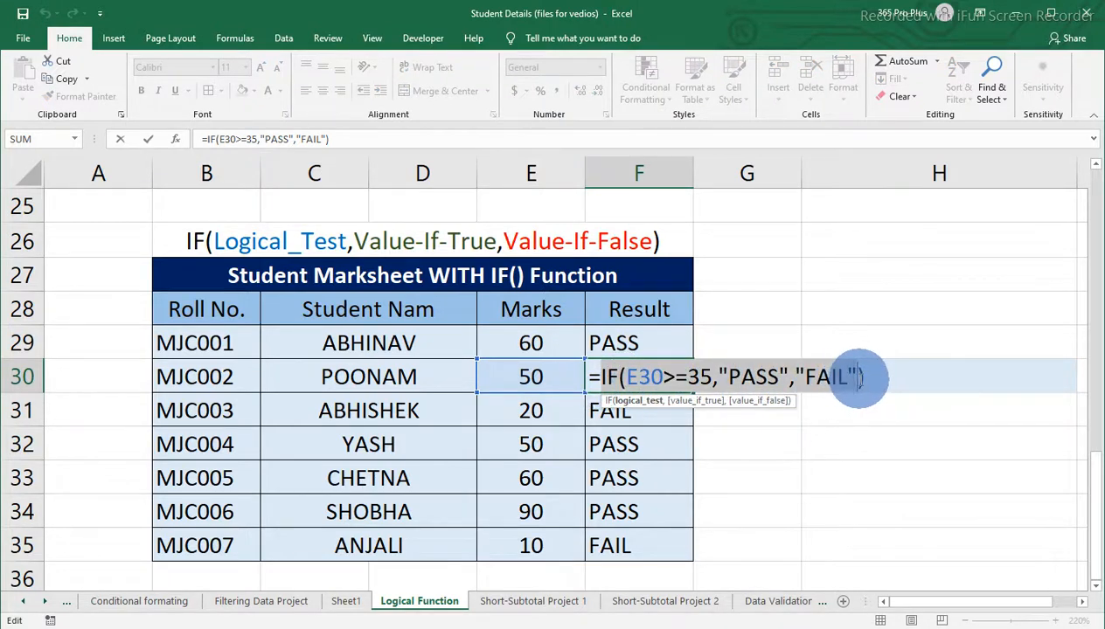
click(719, 376)
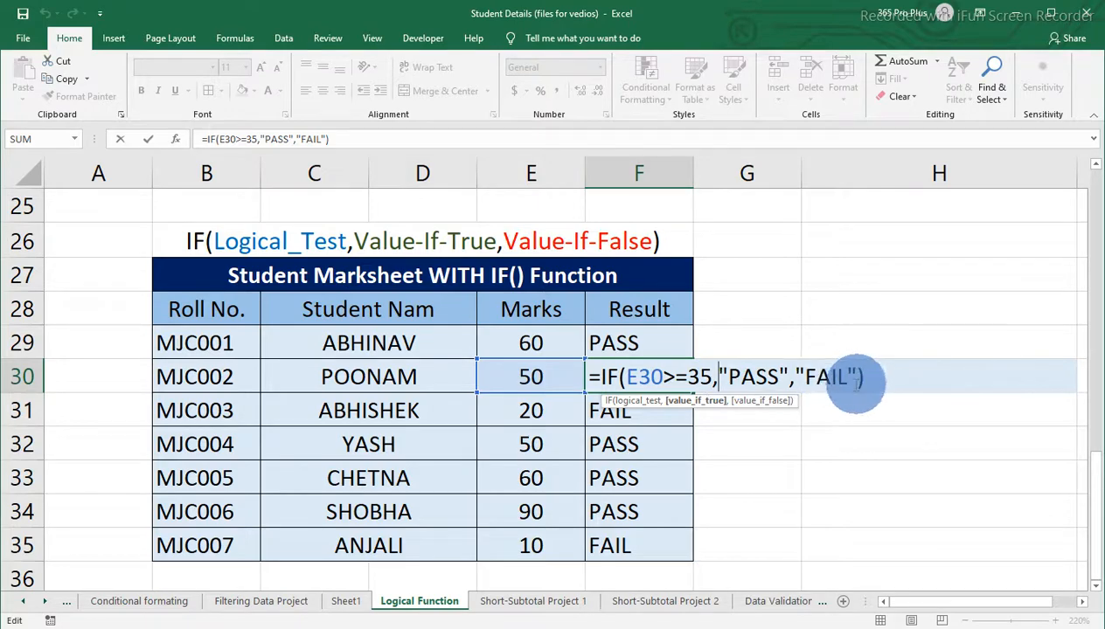
key(Return)
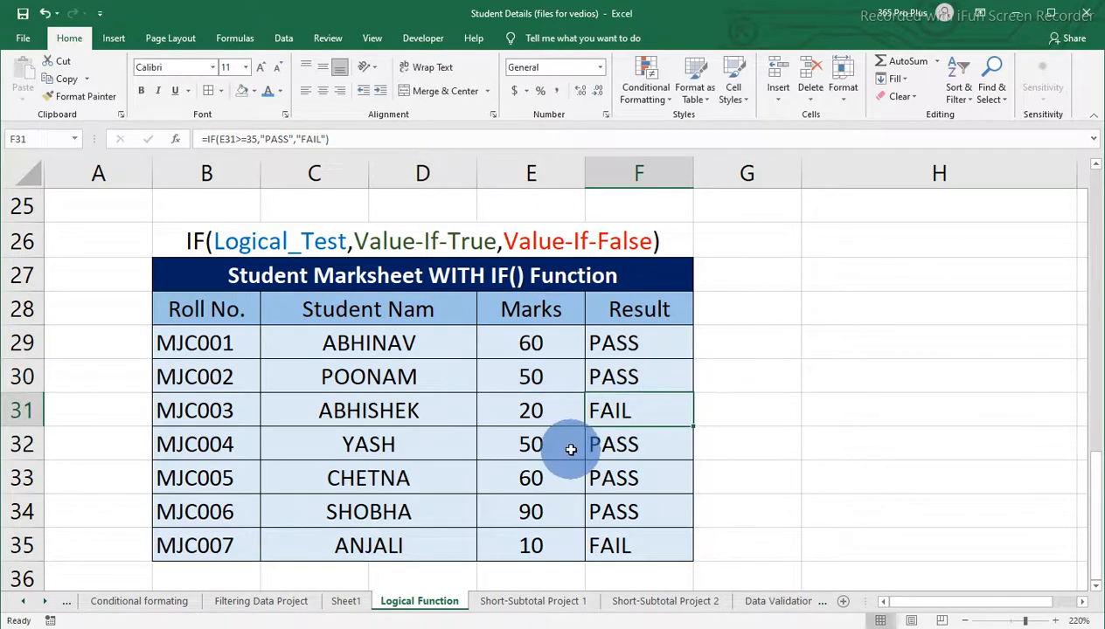
scroll(572, 444, up, 6)
scroll(566, 420, up, 2)
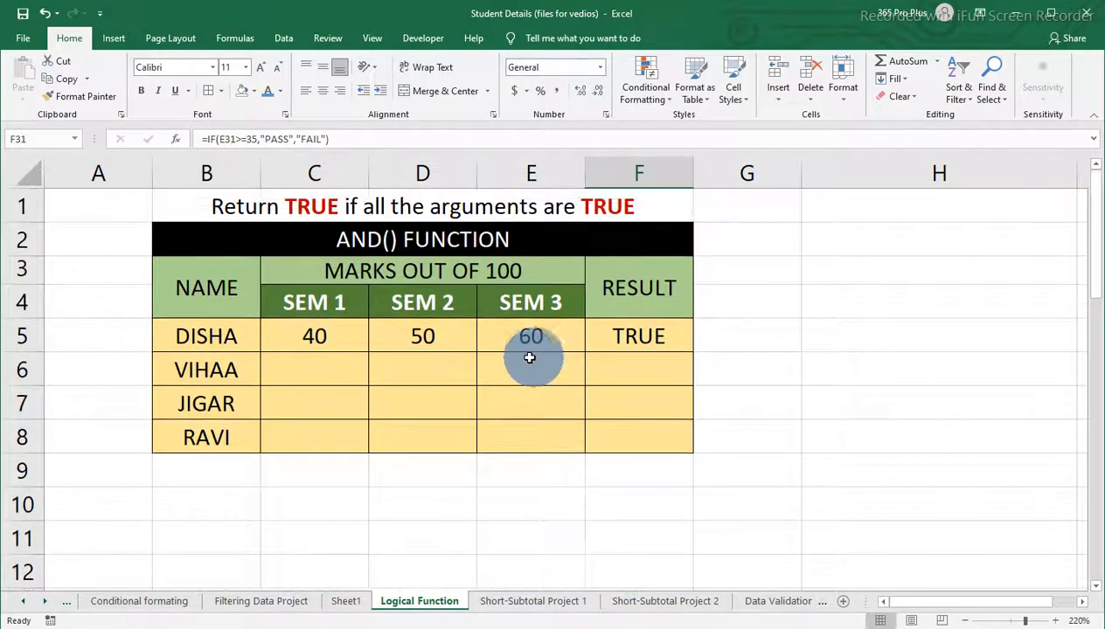
scroll(525, 357, down, 6)
scroll(526, 358, down, 3)
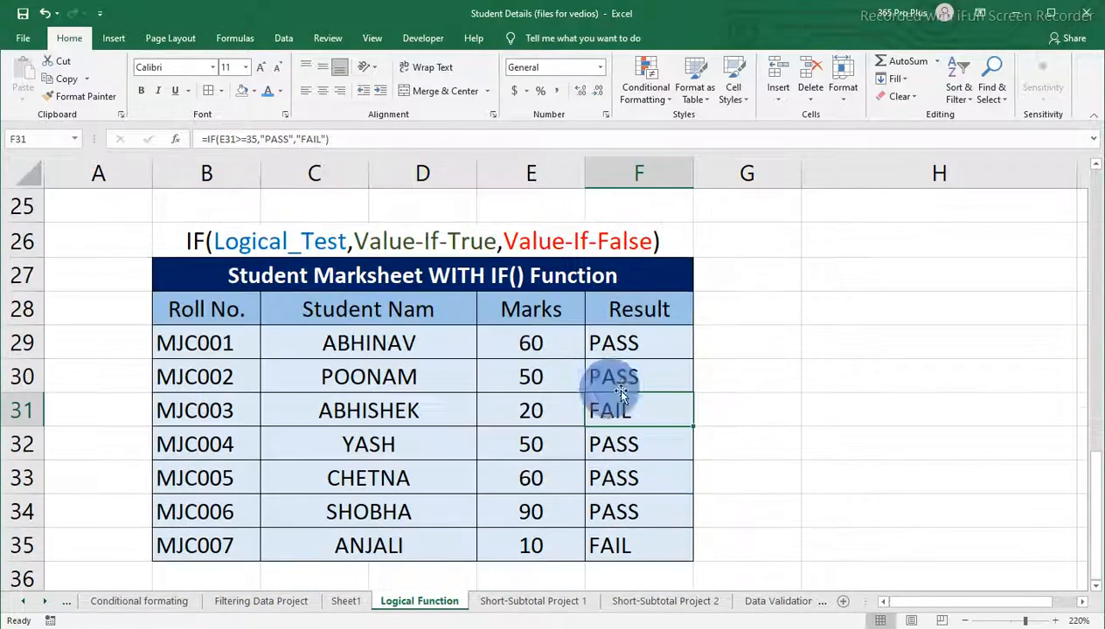